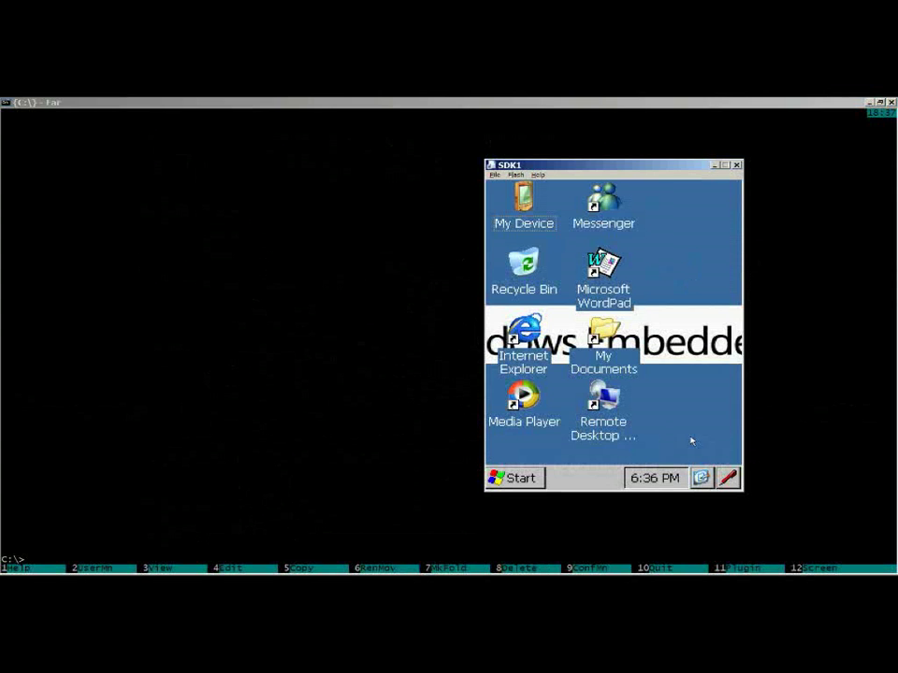
- Open the System properties from the emulated device's Control Panel
left_click(517, 478)
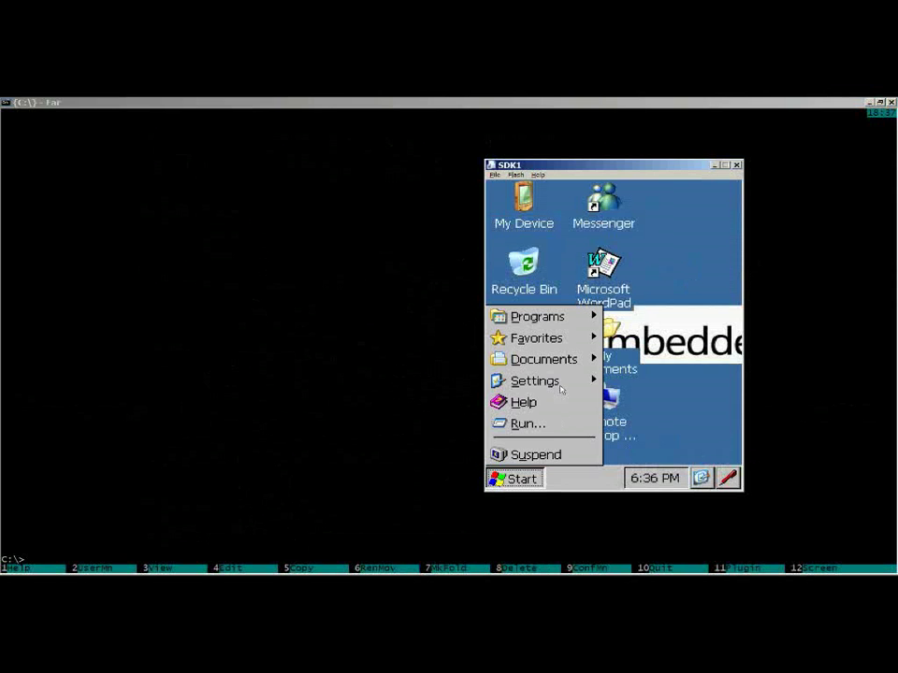
mouse_move(545, 382)
left_click(625, 380)
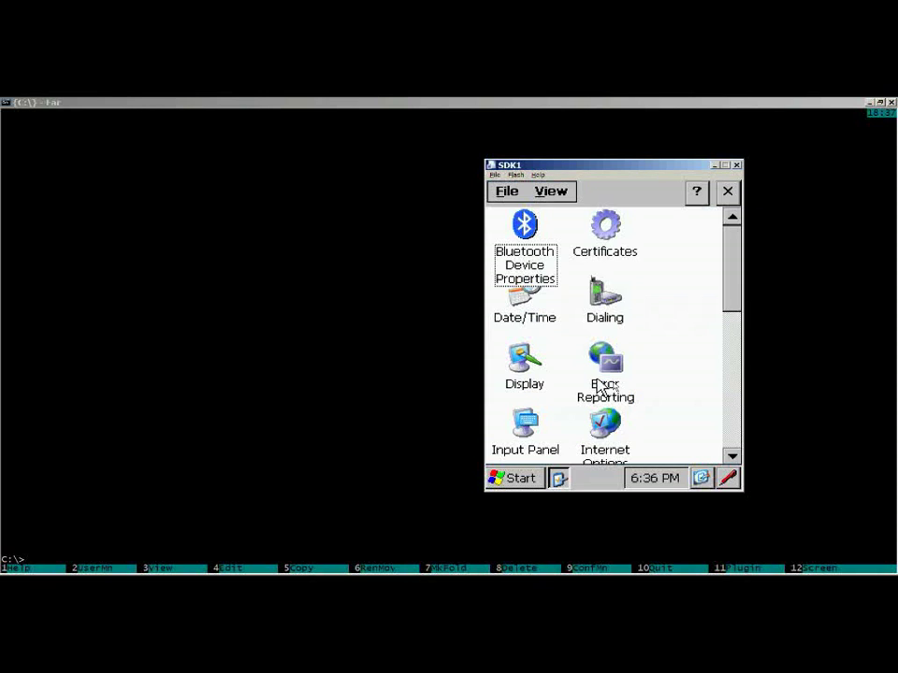
left_click_drag(736, 298, 739, 439)
double_click(524, 355)
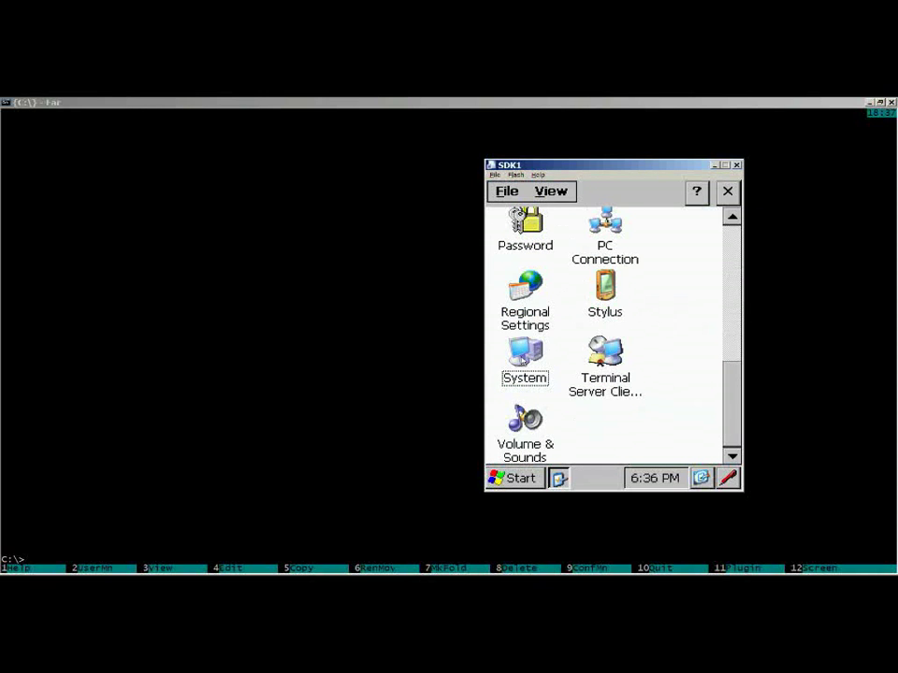
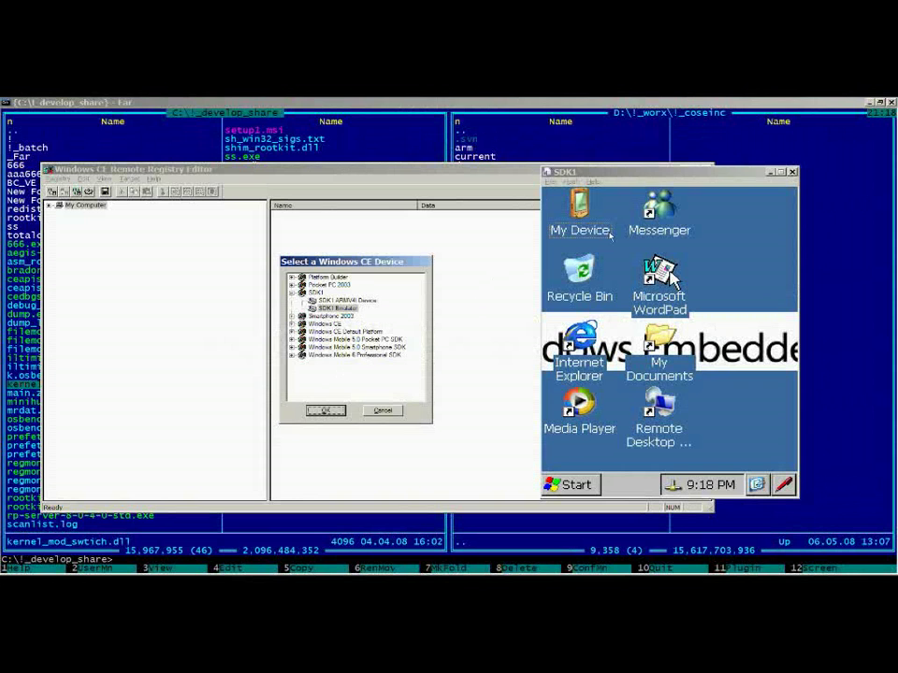
- Open the Storage Card on the emulated device and look through it for folders and files with 666 in their names
double_click(580, 208)
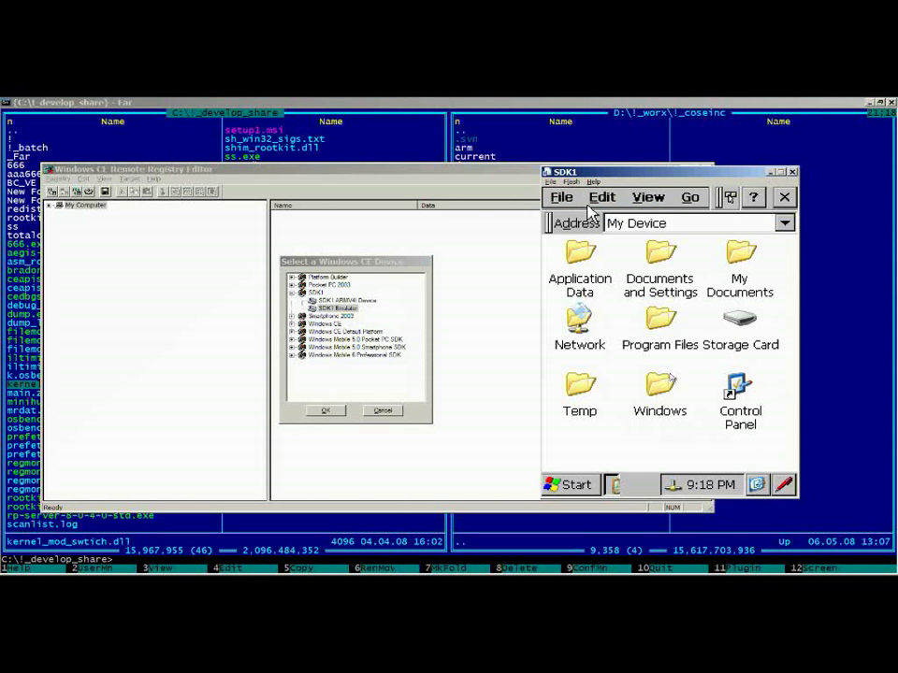
left_click(738, 323)
double_click(738, 326)
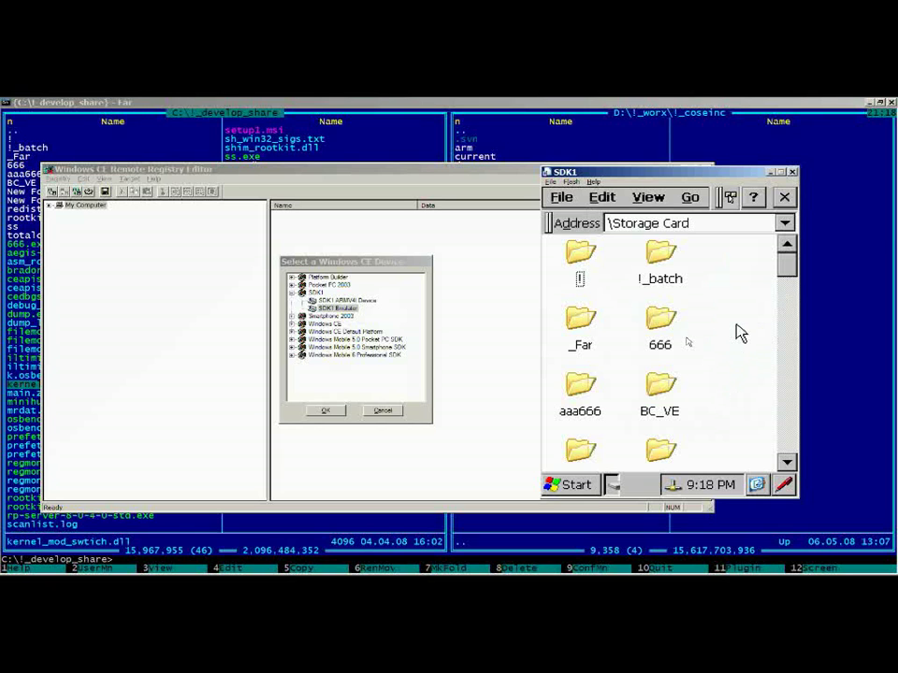
left_click(658, 327)
left_click(590, 391)
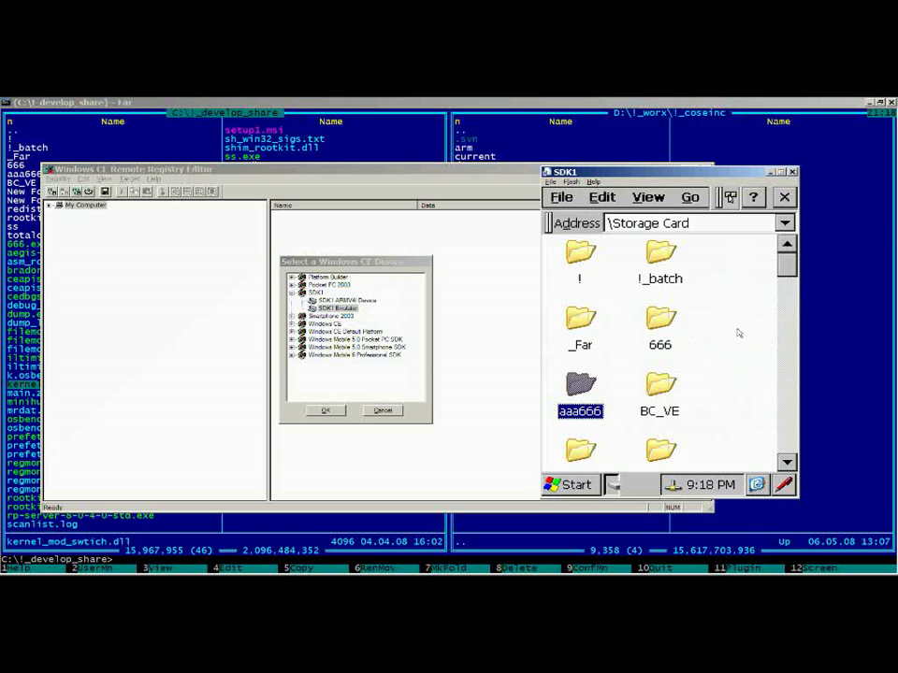
key("6")
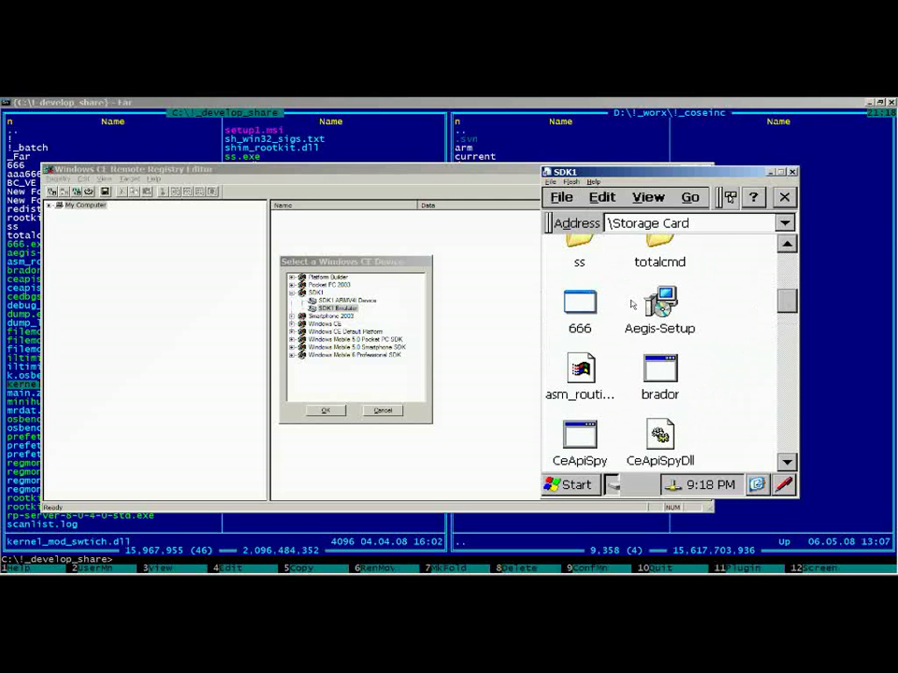
left_click_drag(786, 308, 784, 260)
- In the Windows CE Remote Registry Editor, connect to the SDK1 Emulator and expand its HKEY_LOCAL_MACHINE branch
left_click(382, 264)
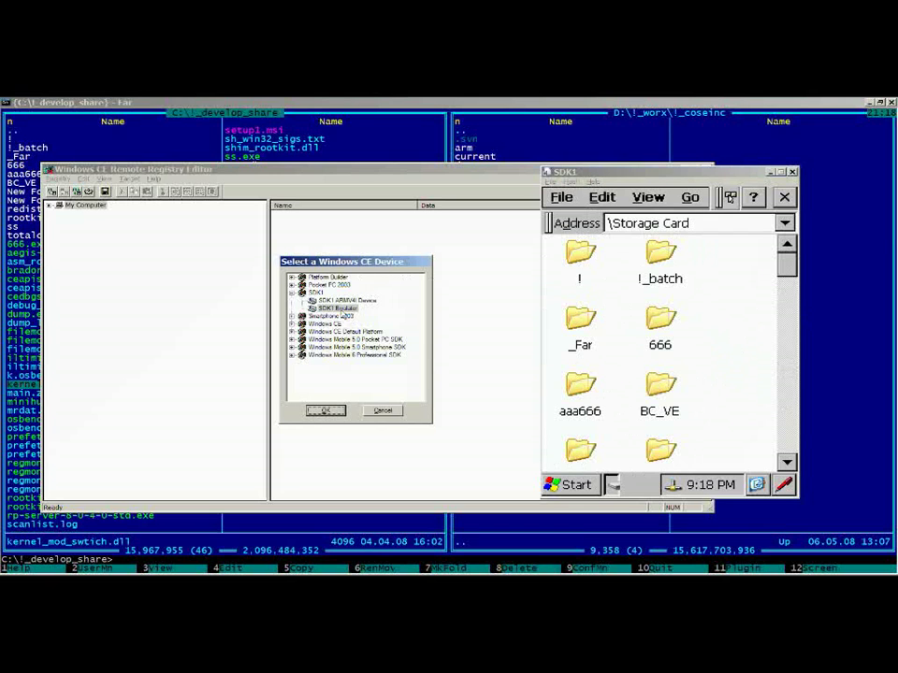
key("Return")
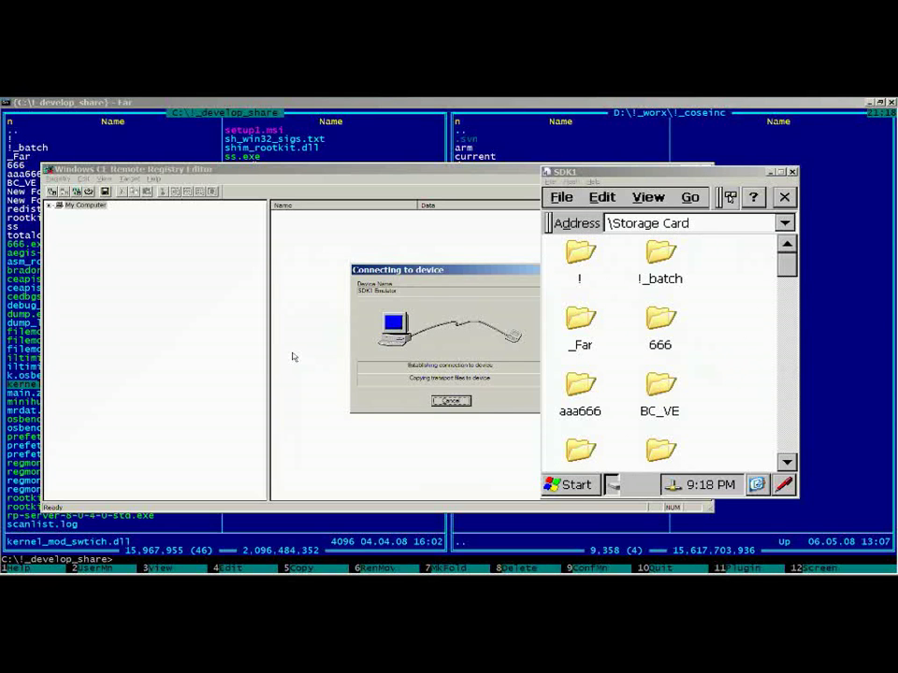
double_click(86, 213)
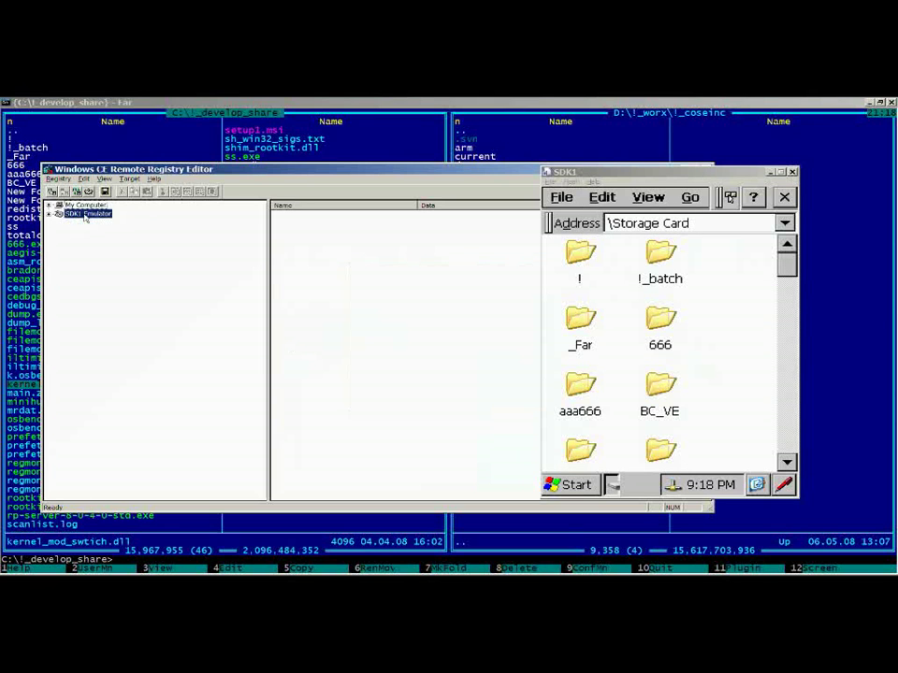
double_click(120, 238)
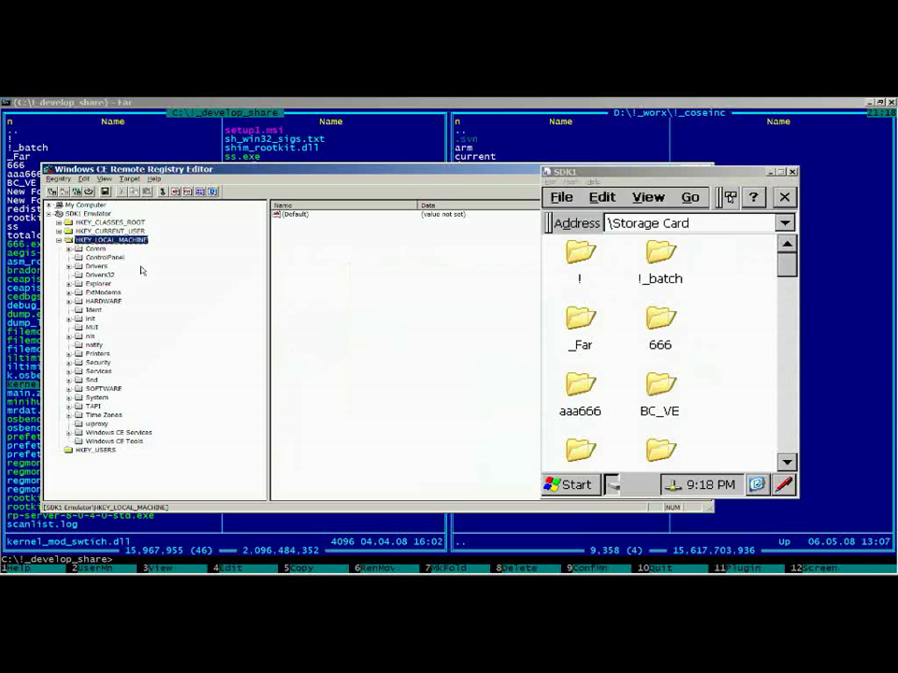
- Create a new registry key named 666 under the emulator's HKEY_LOCAL_MACHINE
right_click(131, 240)
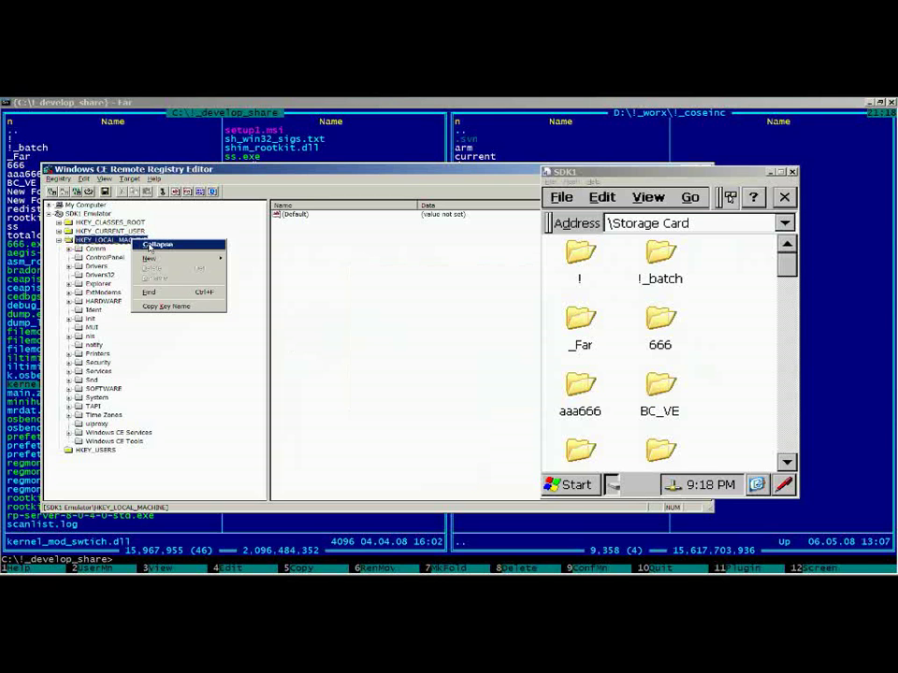
mouse_move(142, 257)
left_click(242, 260)
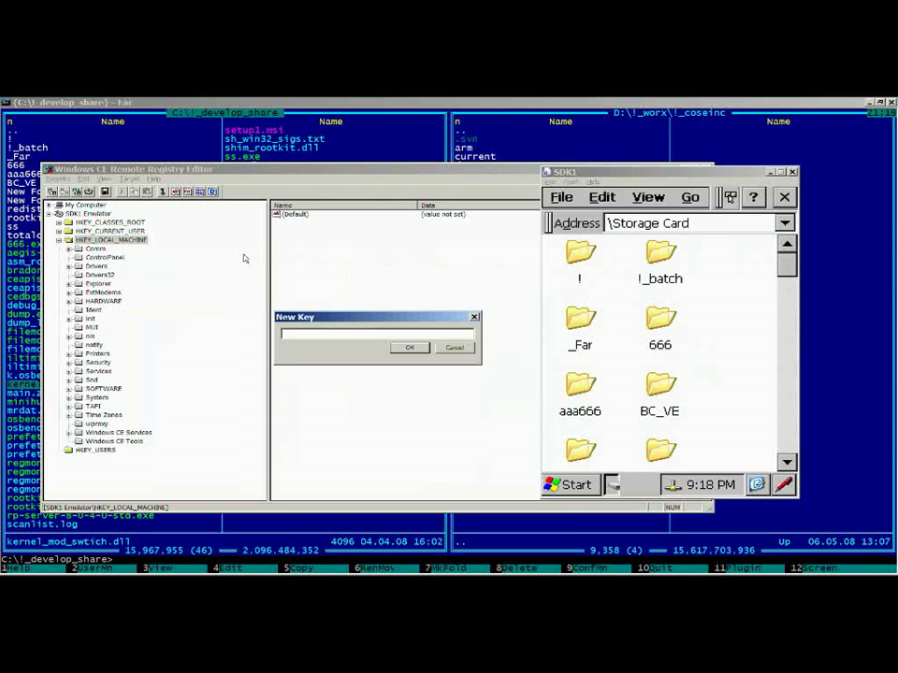
key("Return")
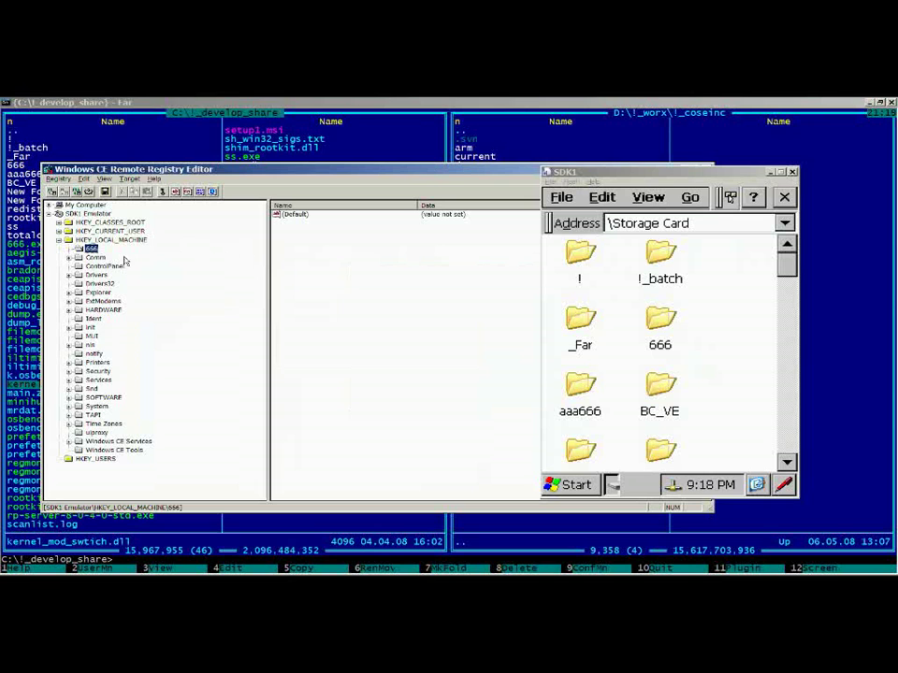
- Add a string value named 666 with the data "nada" to the 666 key
left_click(288, 229)
right_click(289, 229)
mouse_move(301, 231)
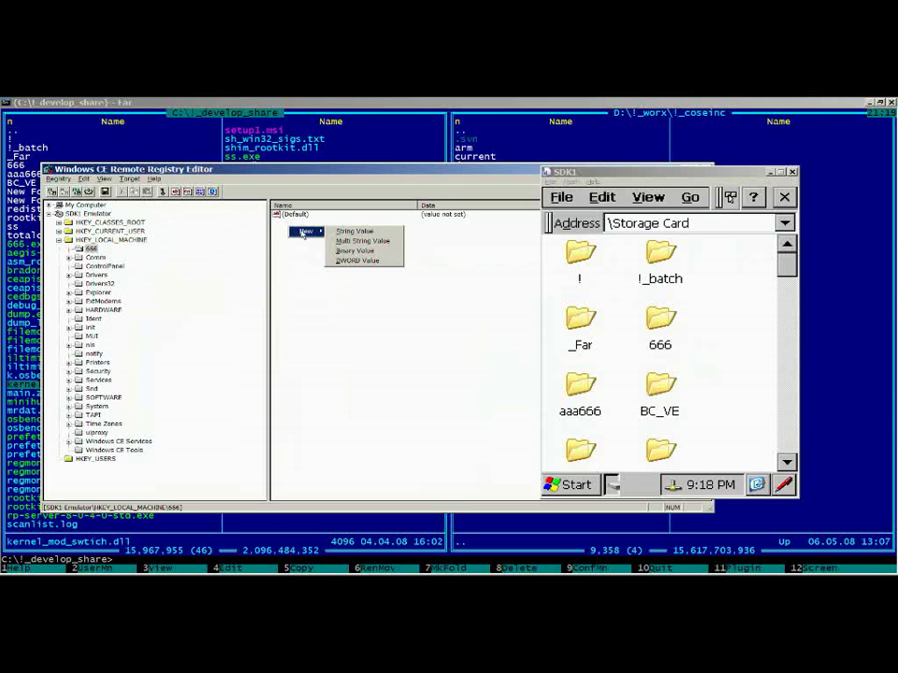
left_click(350, 232)
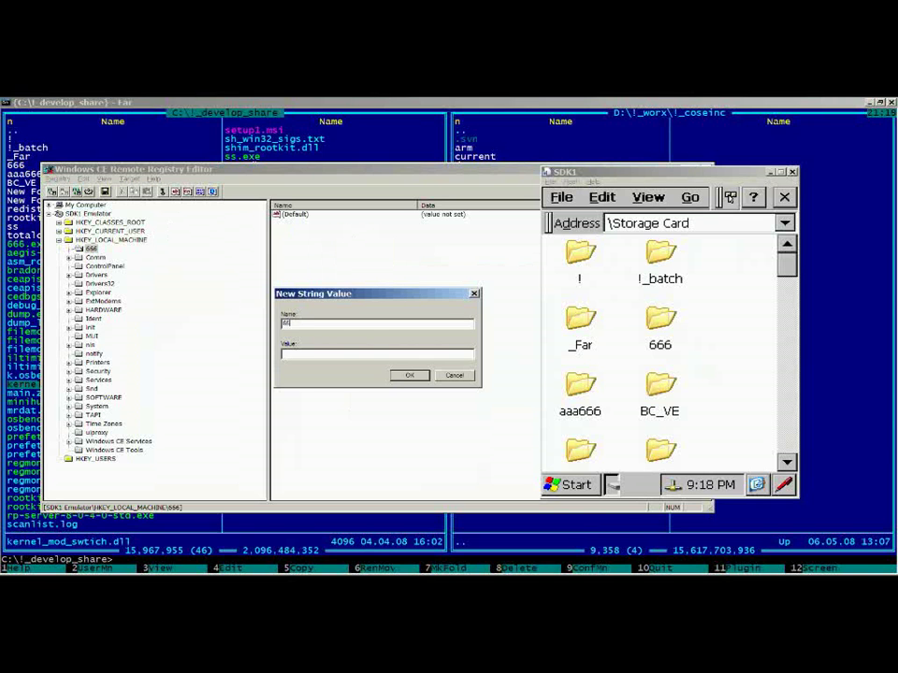
key("Return")
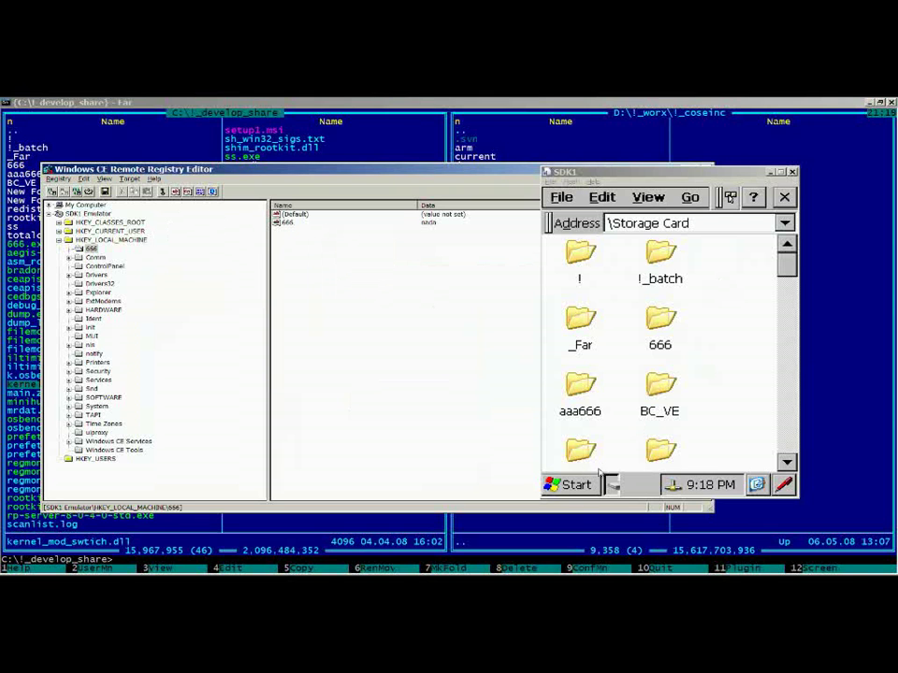
- Run cmd on the emulated device and change to the storage card directory
left_click(572, 484)
left_click(588, 431)
type("cmd")
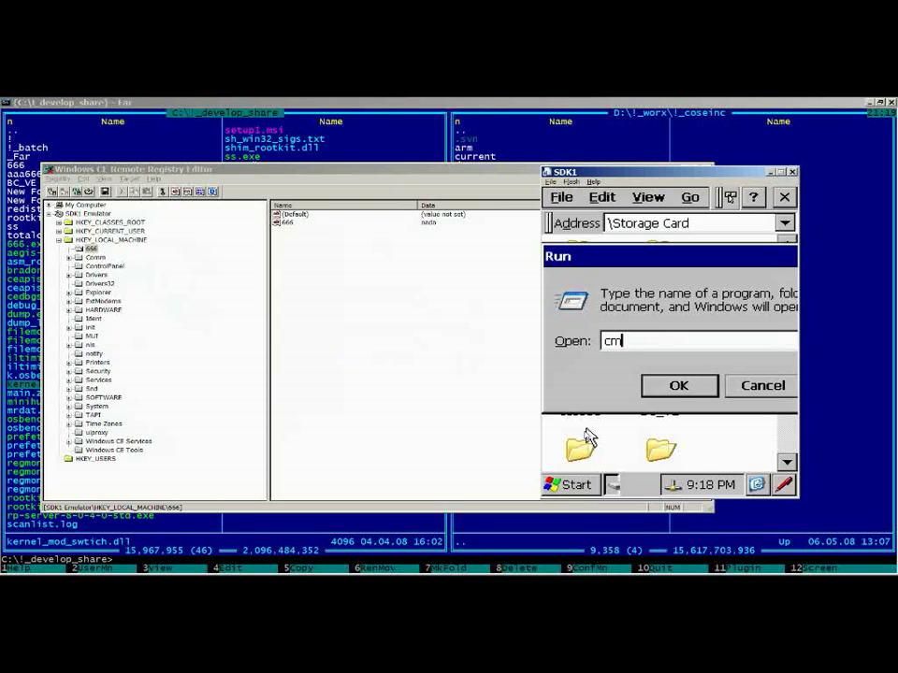
key("Return")
type("cd storage card")
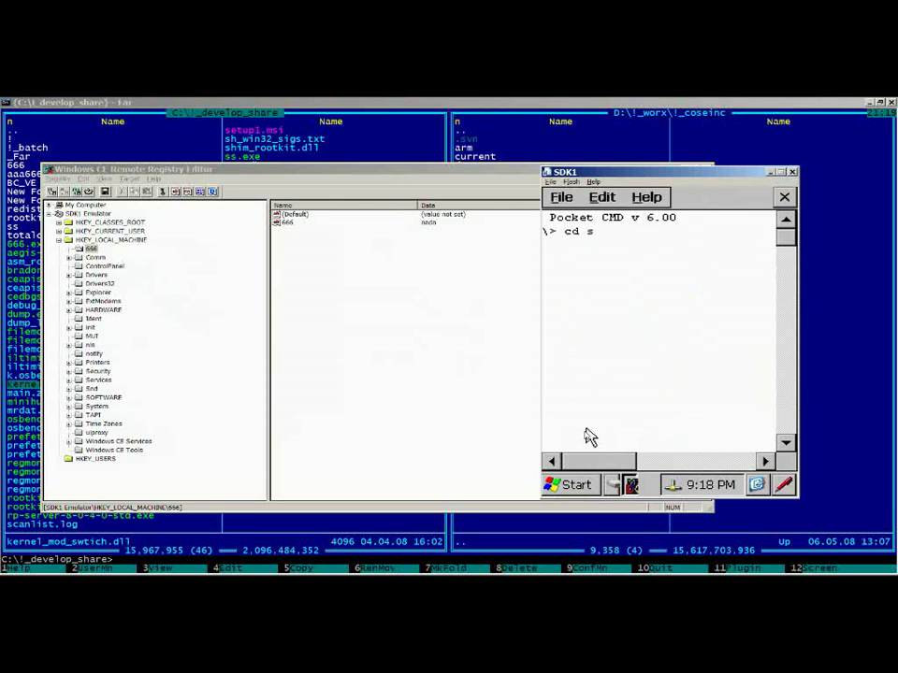
key("Return")
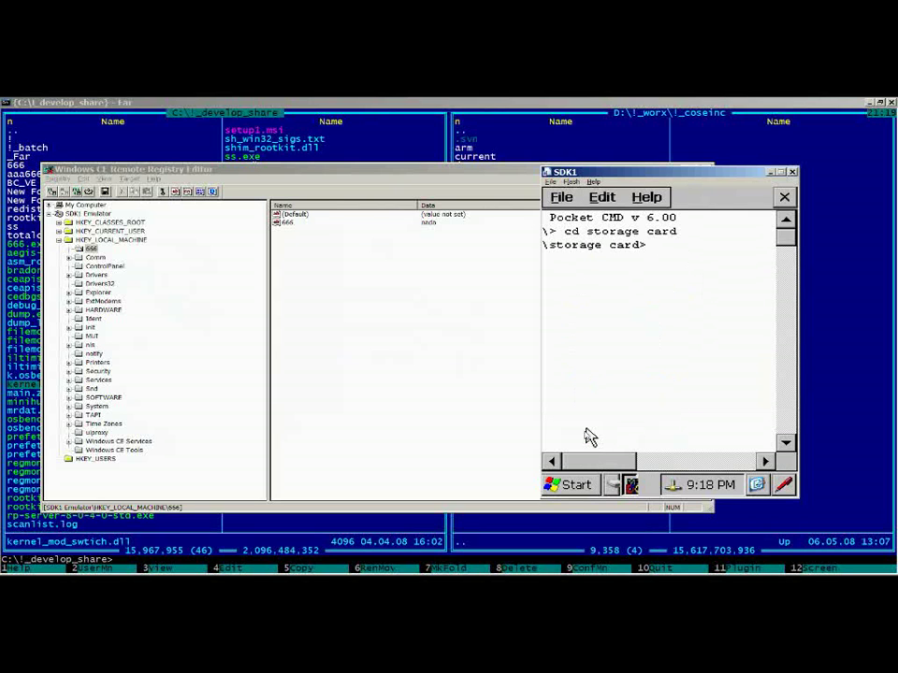
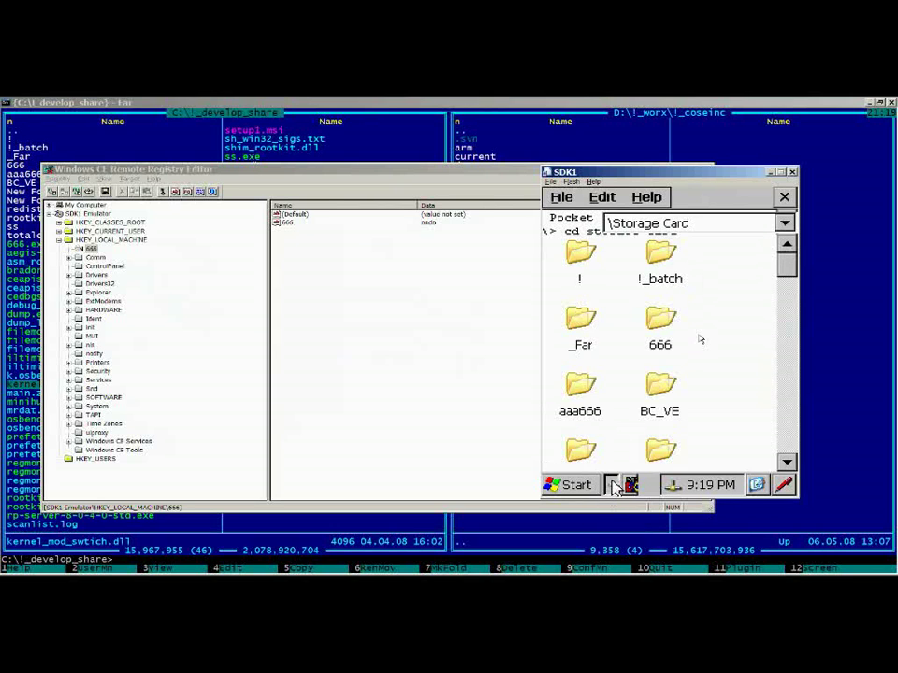
- Refresh the Storage Card listing, check it for the 666 folders, and close the open windows on the device
left_click(648, 197)
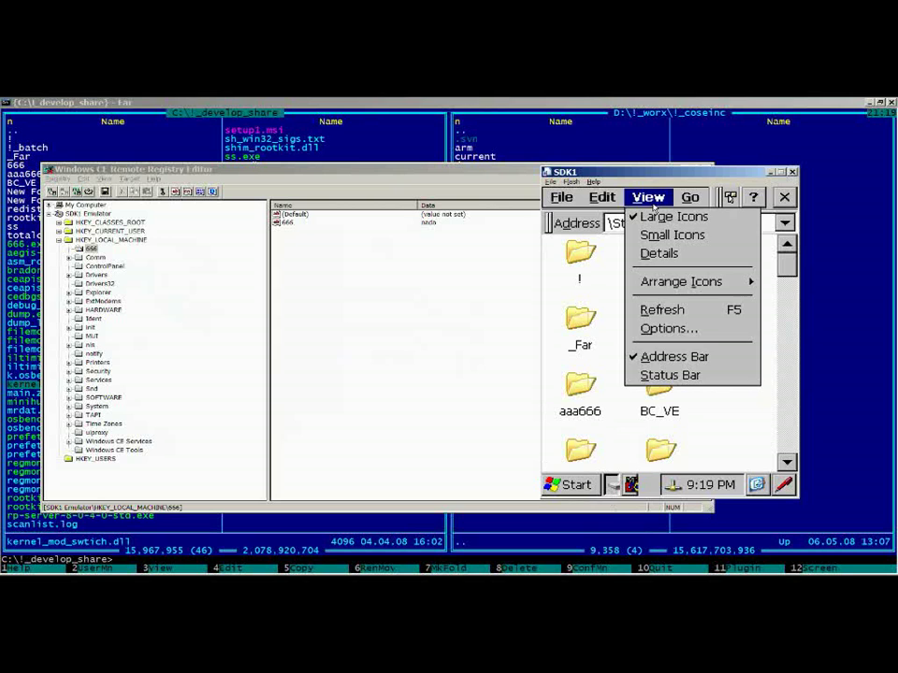
left_click(665, 311)
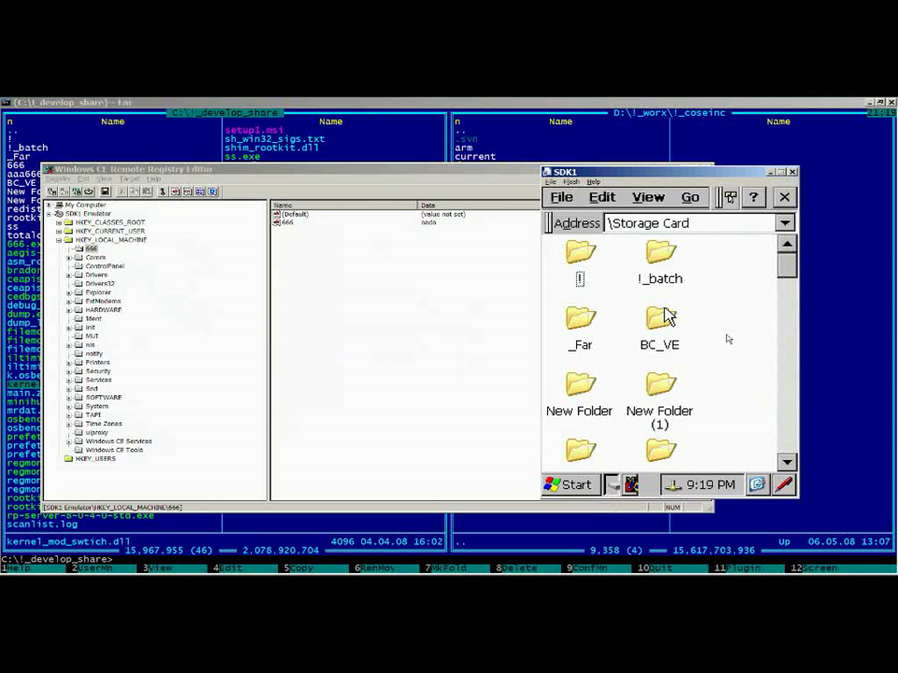
mouse_move(785, 266)
left_mouse_down()
mouse_move(785, 450)
mouse_move(786, 248)
left_mouse_up()
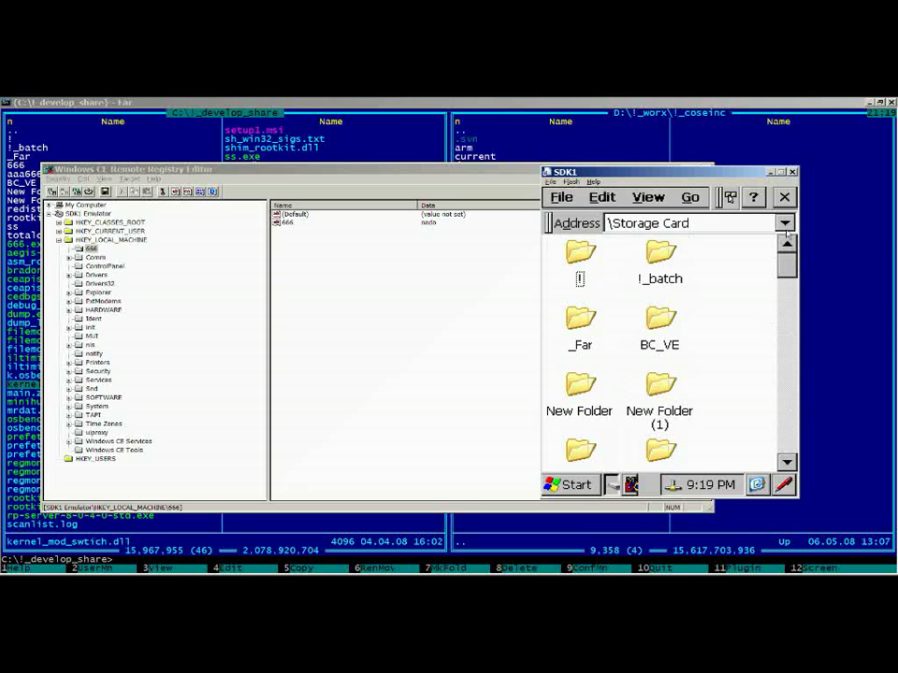
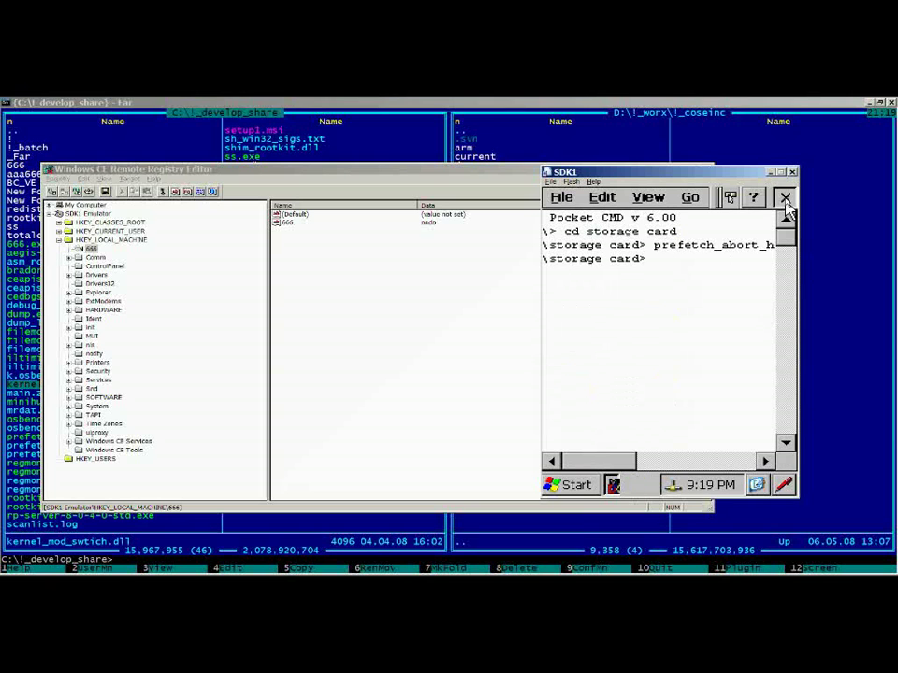
left_click(785, 200)
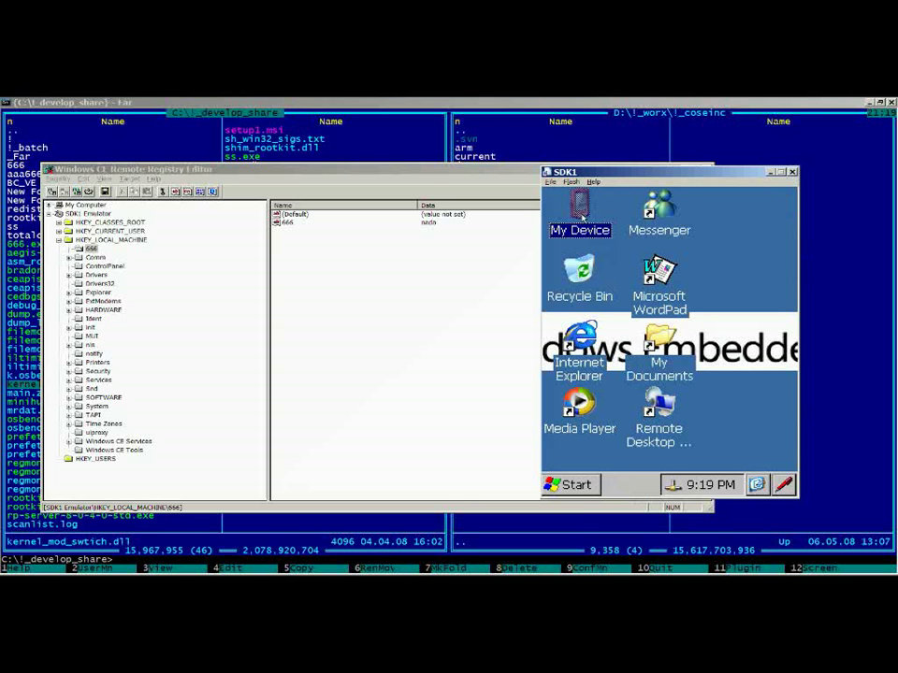
- Create a new folder named 666 in the root of My Device
double_click(583, 211)
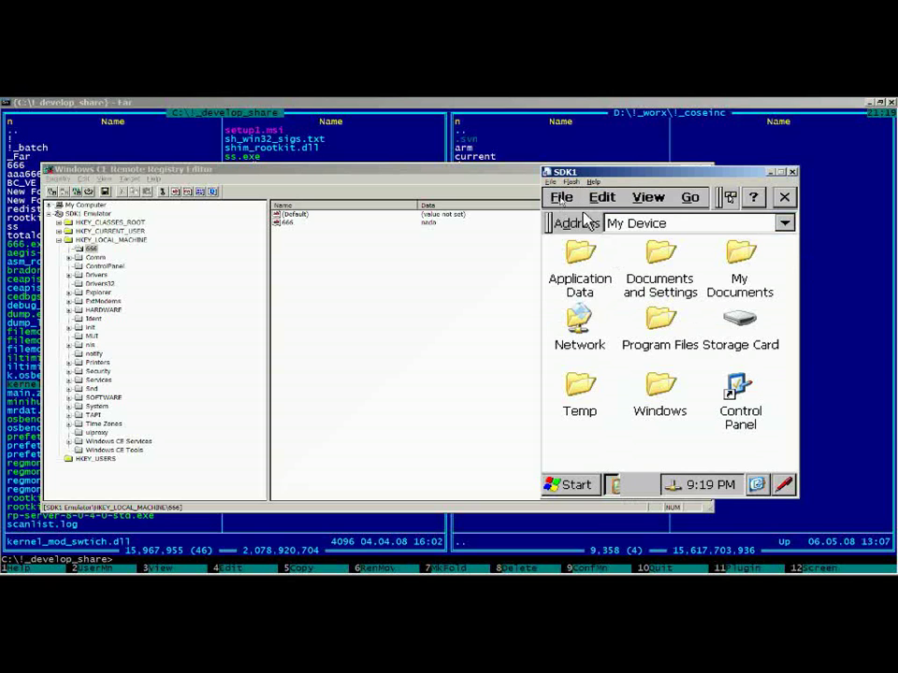
left_click(561, 198)
left_click(582, 235)
type("666")
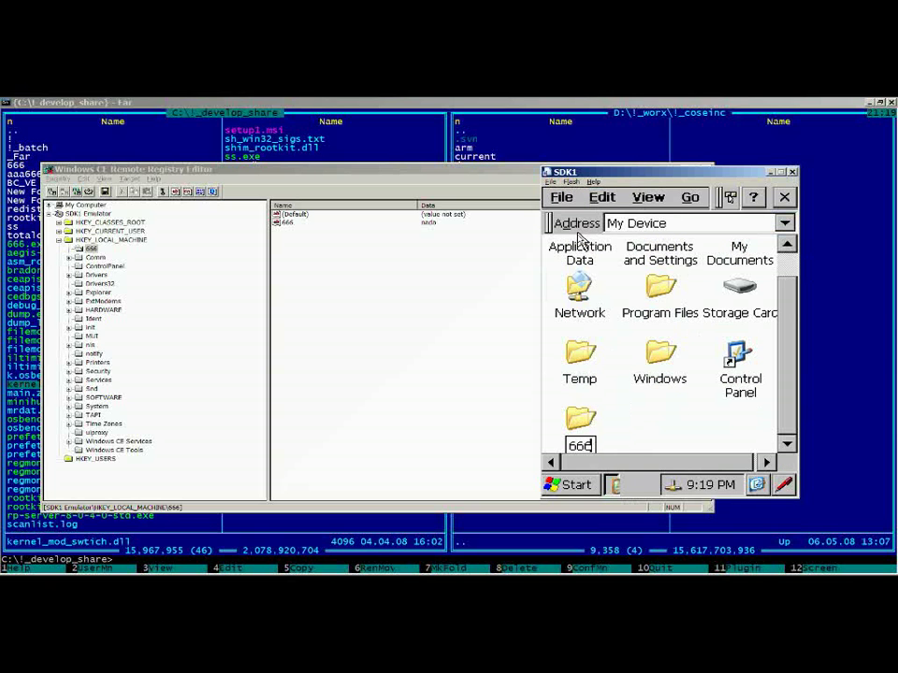
key("Return")
left_click(669, 421)
- Refresh the My Device listing and check it for the 666 folder
left_click(648, 197)
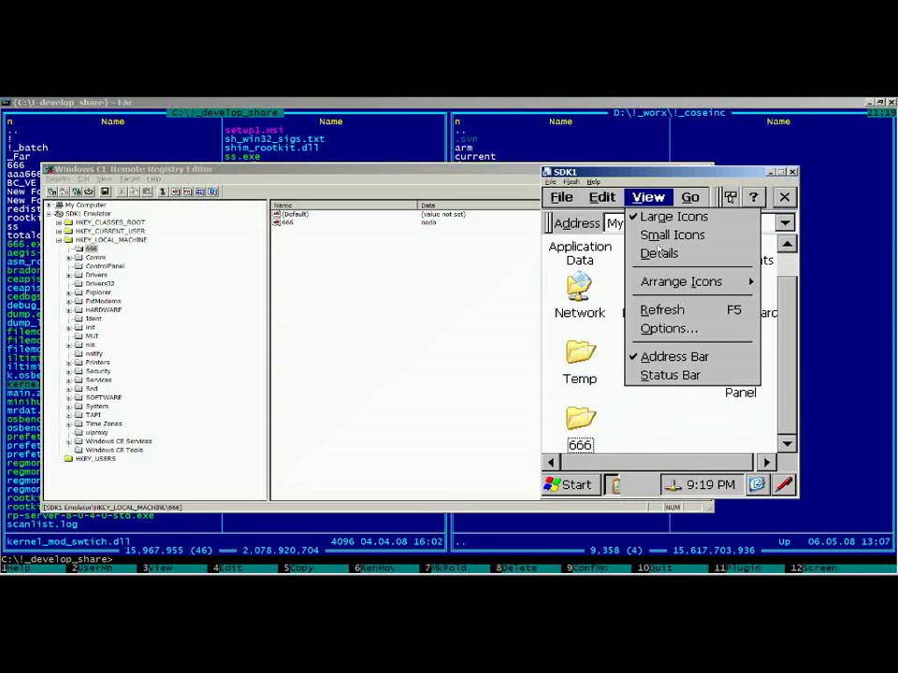
left_click(669, 307)
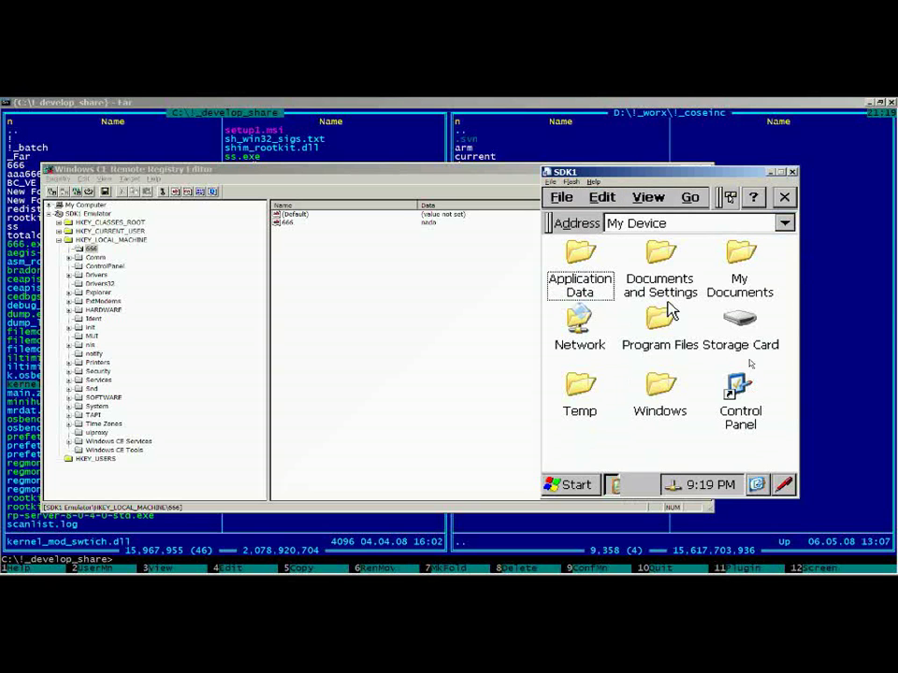
left_click(748, 327)
left_click(741, 271)
left_click(674, 262)
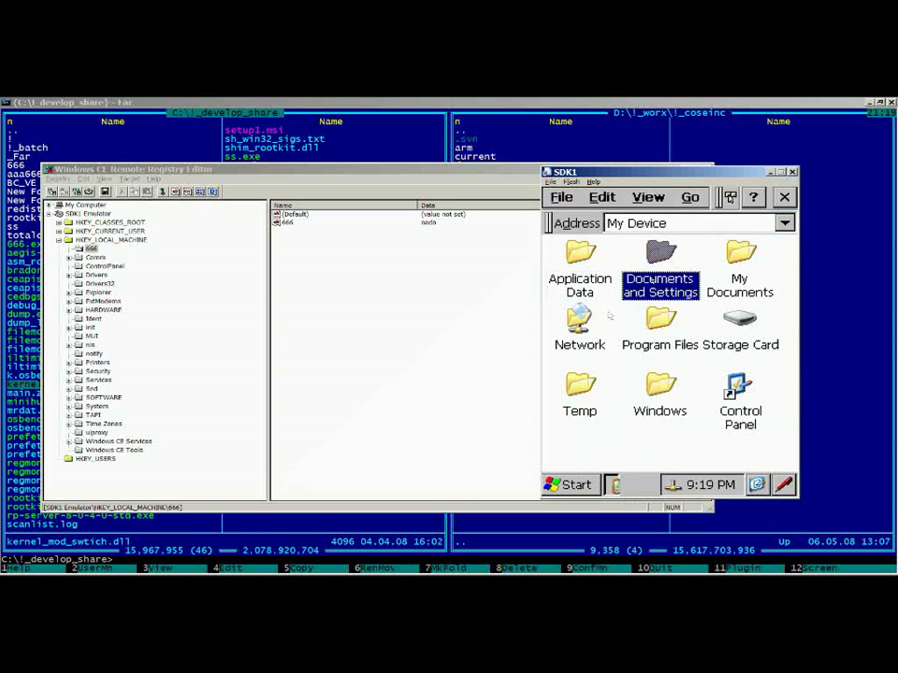
left_click(653, 437)
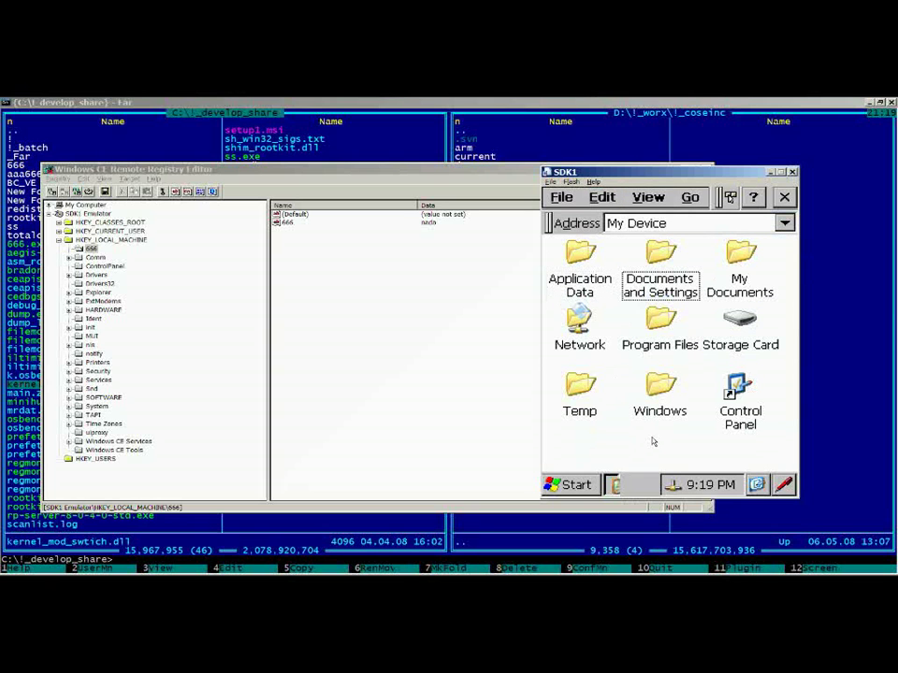
- Reload the HKEY_LOCAL_MACHINE branch in the Remote Registry Editor, then disconnect the editor from SDK1 Emulator
left_click(390, 350)
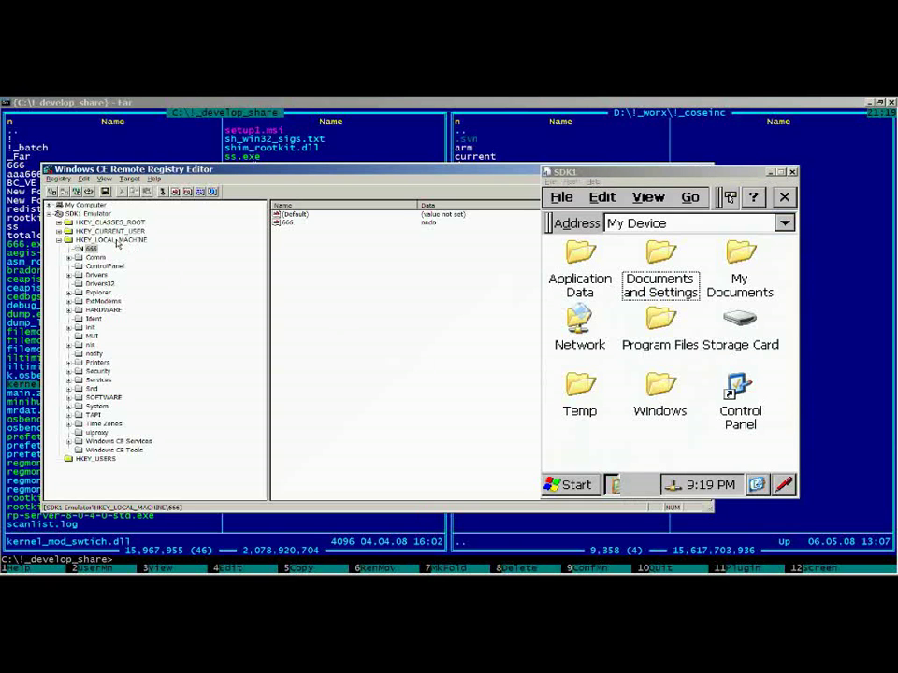
double_click(112, 240)
double_click(113, 240)
left_click(130, 178)
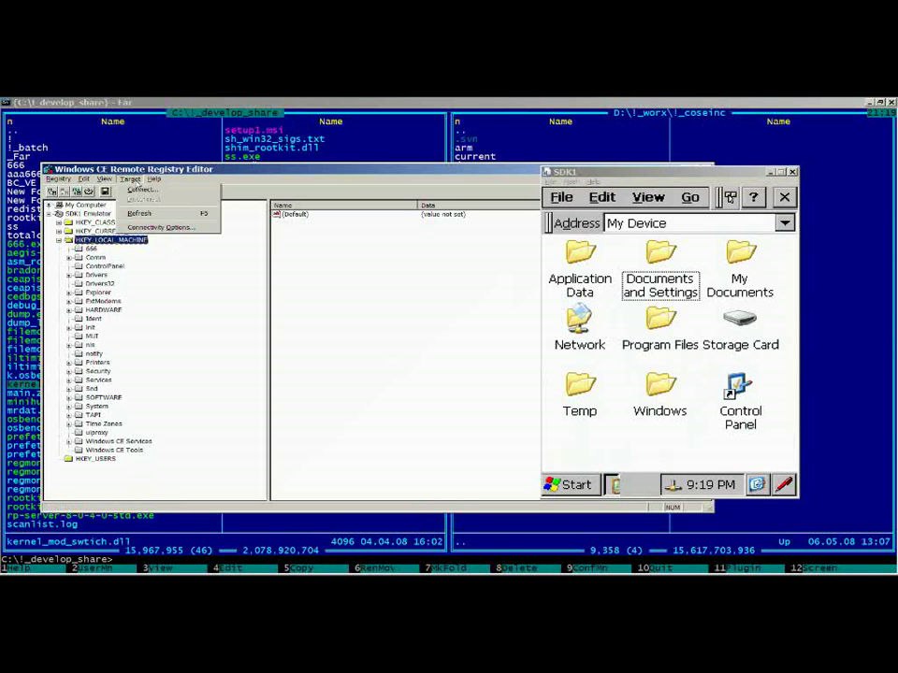
double_click(93, 215)
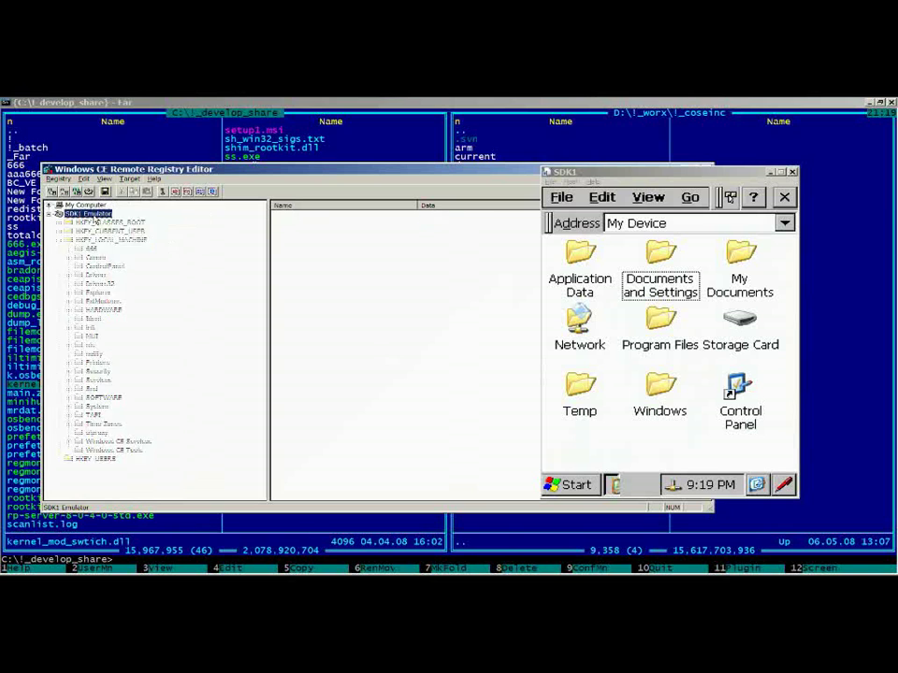
left_click(136, 179)
left_click(140, 199)
- Reconnect the registry editor to SDK1 Emulator and expand HKEY_LOCAL_MACHINE to check it for the 666 key
left_click(131, 179)
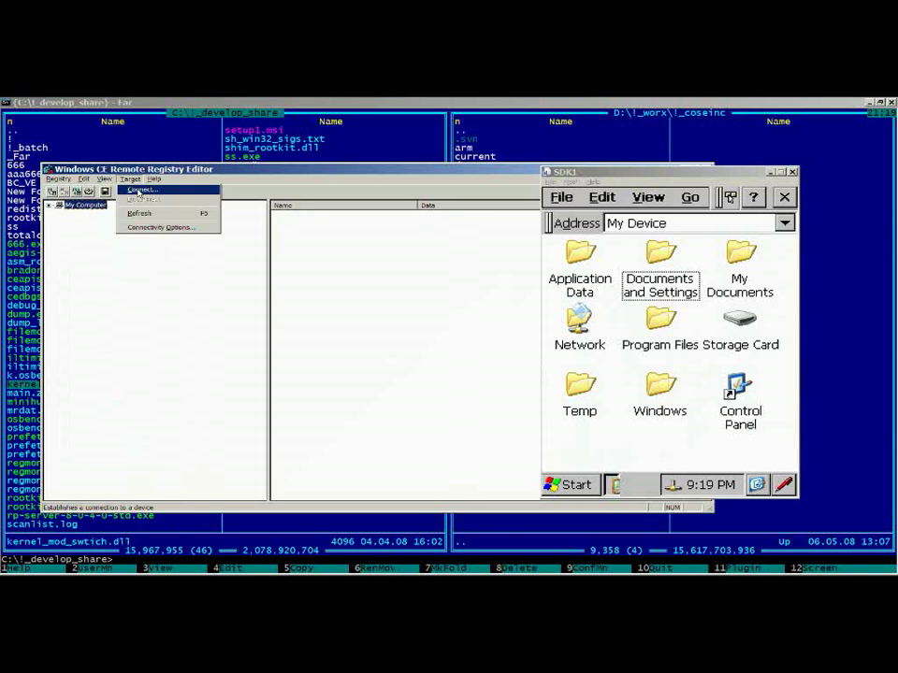
left_click(140, 191)
left_click(430, 307)
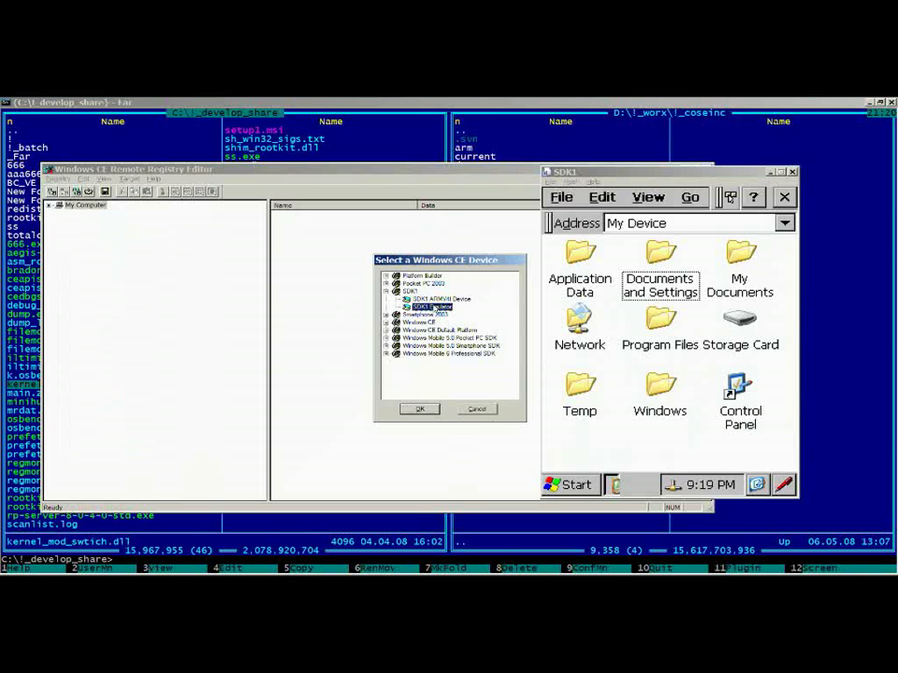
left_click(420, 409)
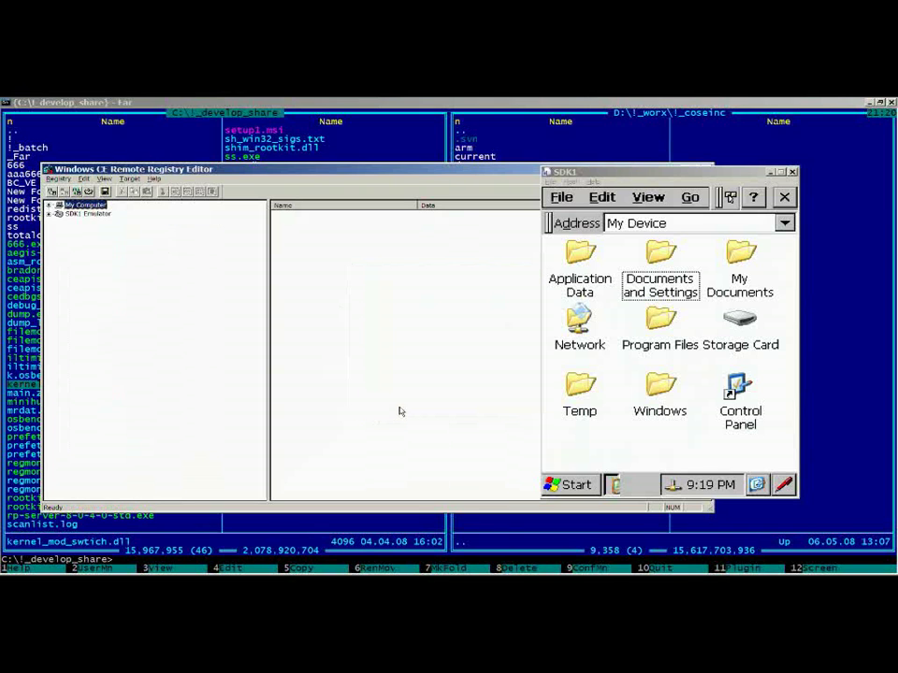
double_click(82, 215)
double_click(125, 240)
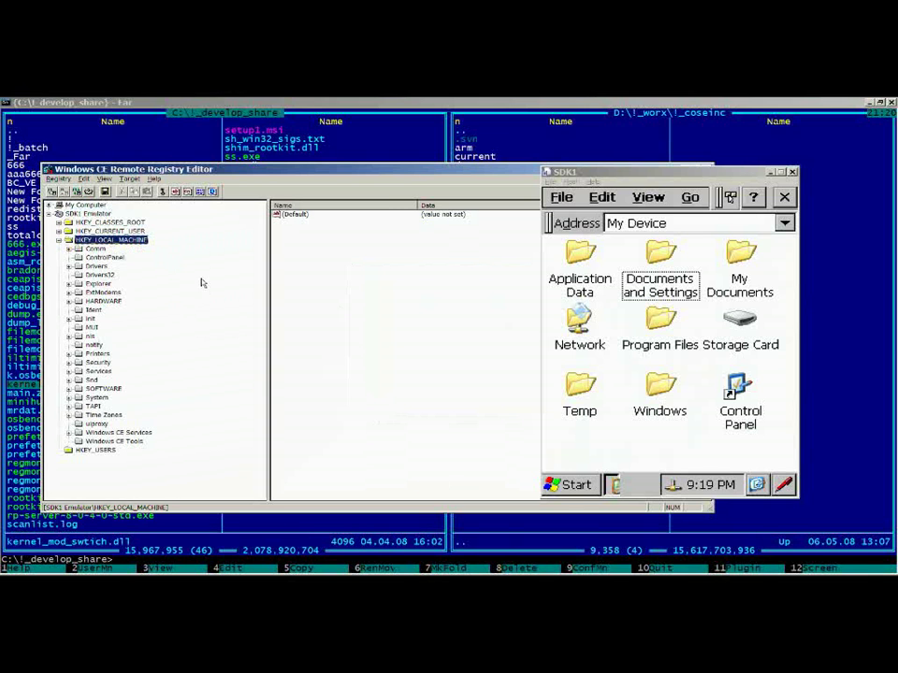
- Try to create a new key named 666 under HKEY_LOCAL_MACHINE
right_click(136, 241)
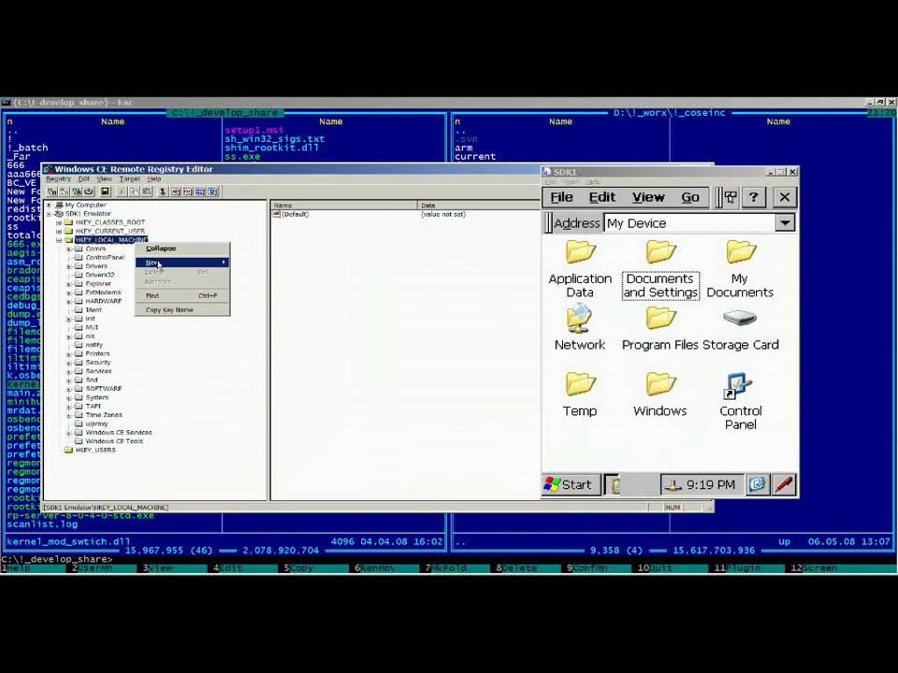
mouse_move(197, 263)
left_click(253, 264)
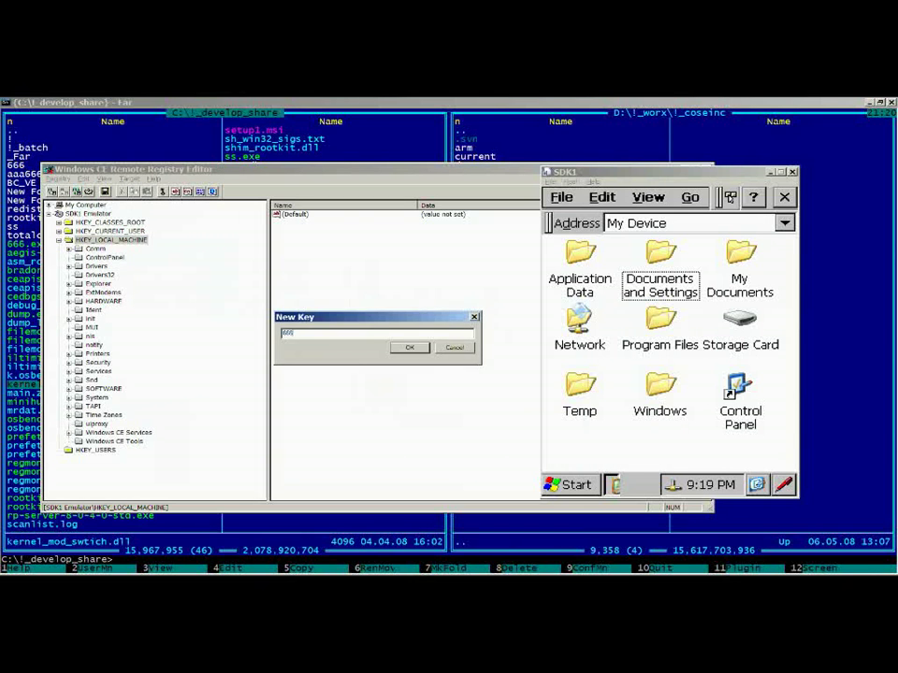
key("Return")
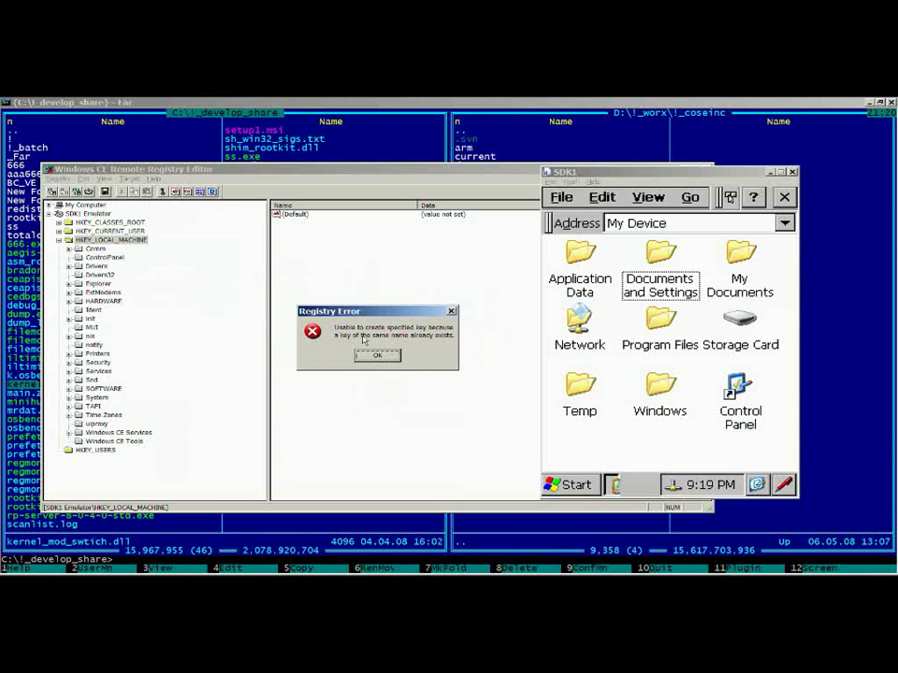
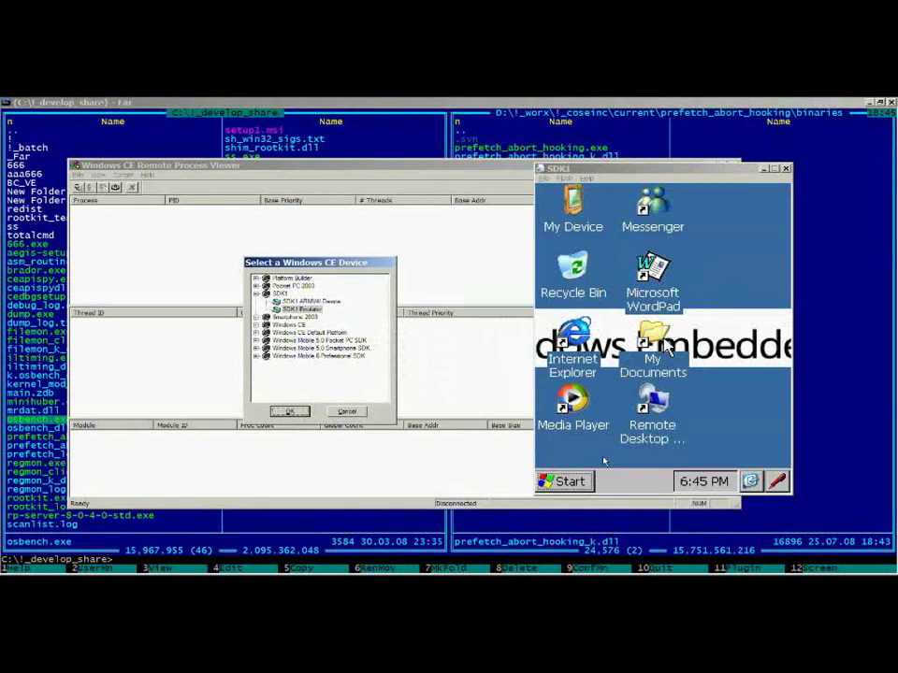
- Launch the 666 program from the device's Storage Card and show its About dialog
left_click(573, 206)
double_click(573, 206)
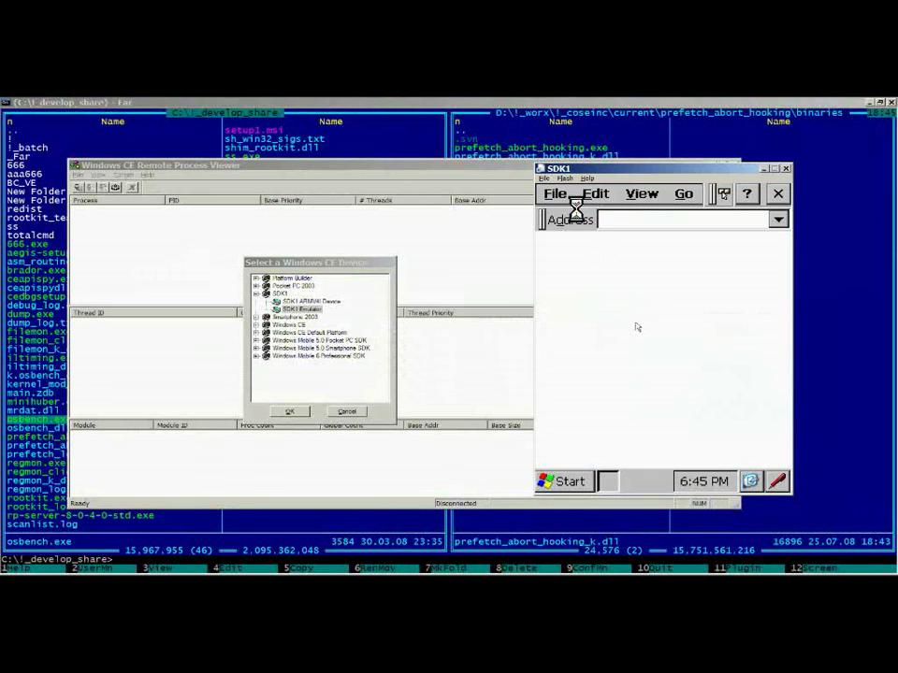
left_click(736, 323)
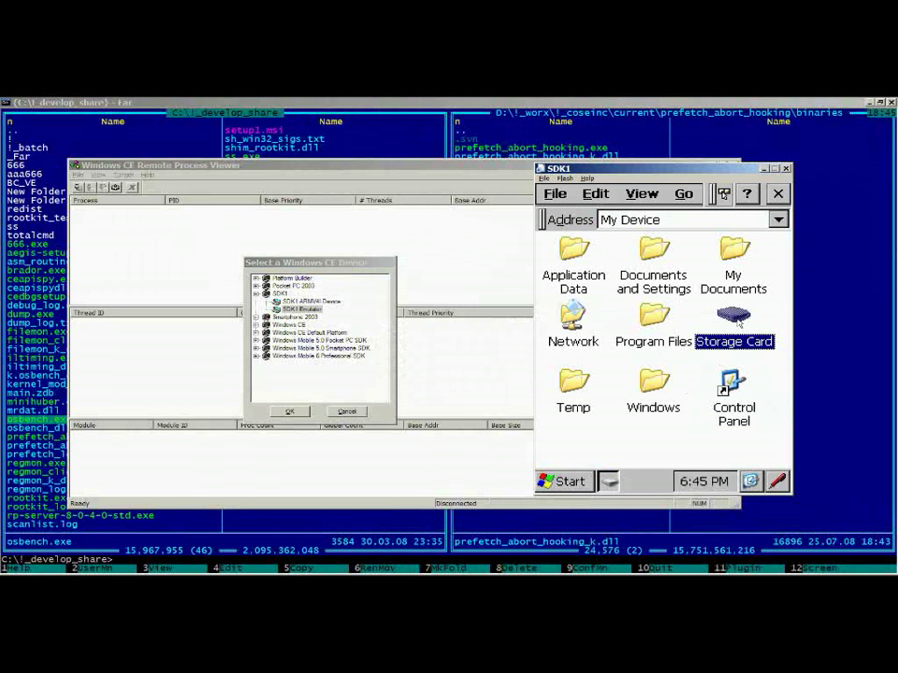
double_click(737, 322)
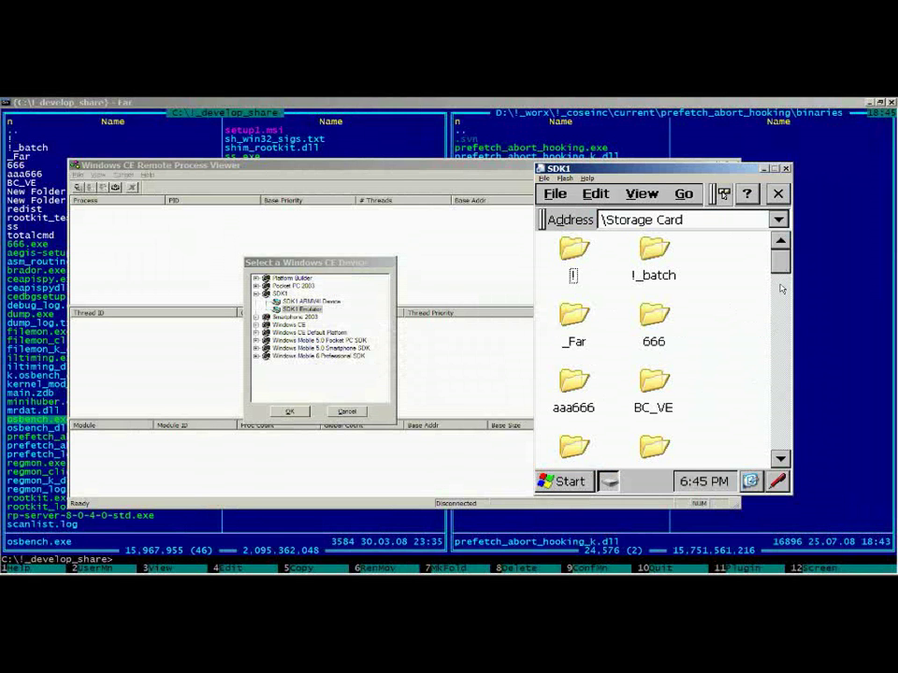
left_click_drag(782, 289, 783, 305)
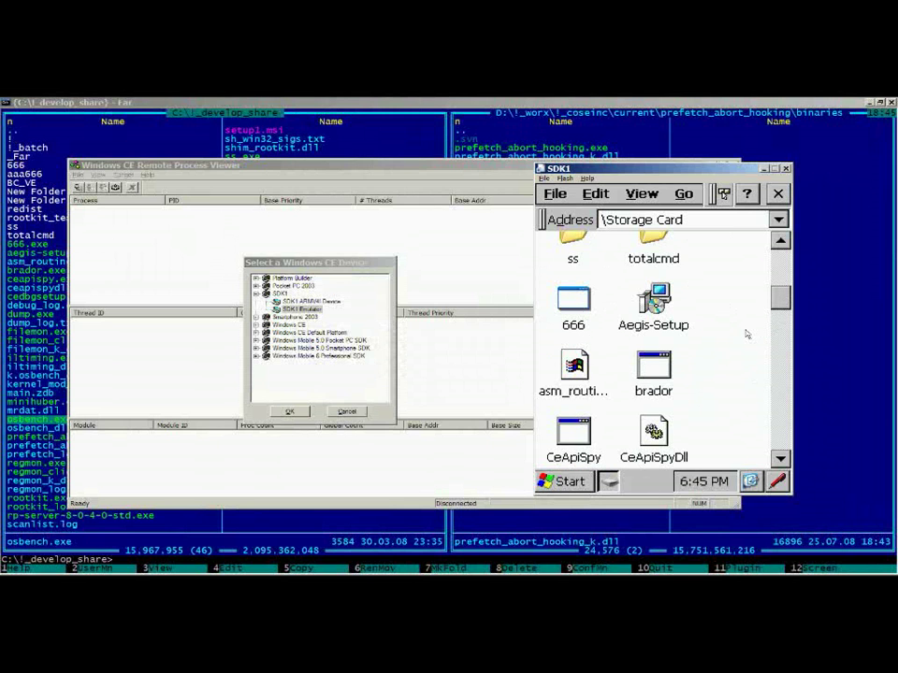
double_click(574, 301)
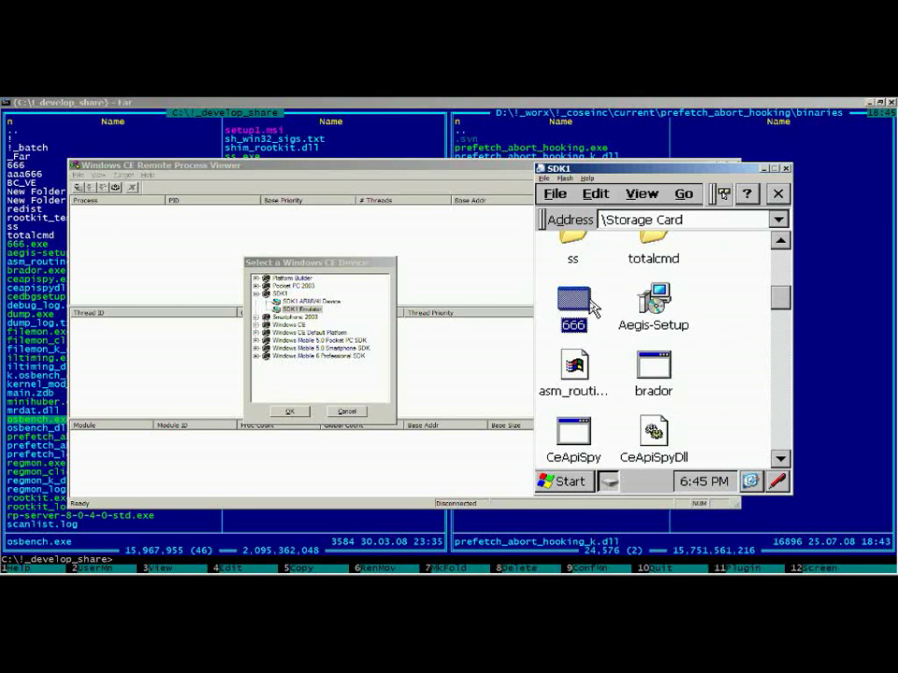
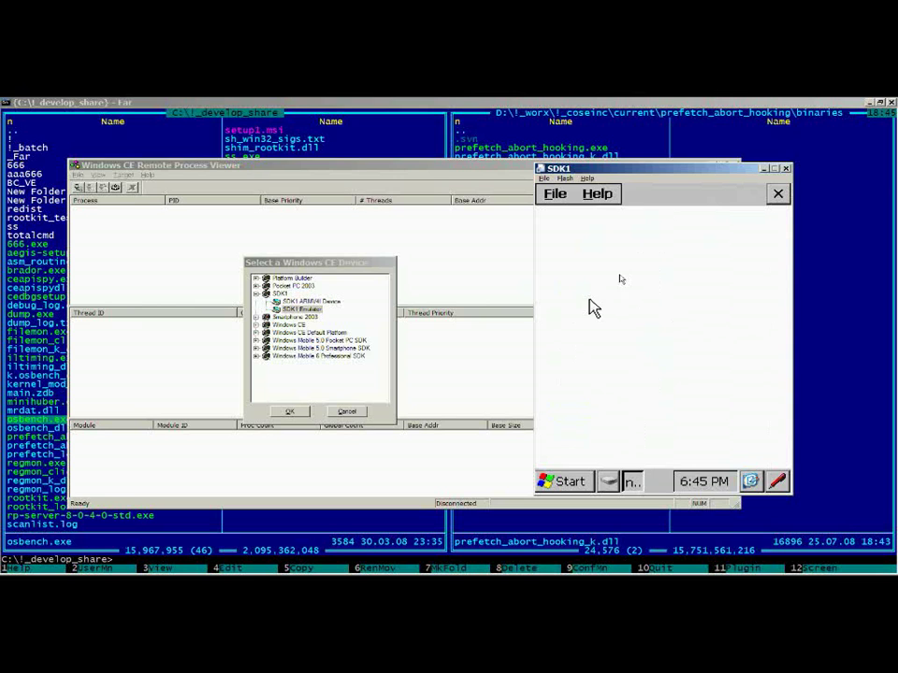
left_click(597, 193)
left_click(610, 214)
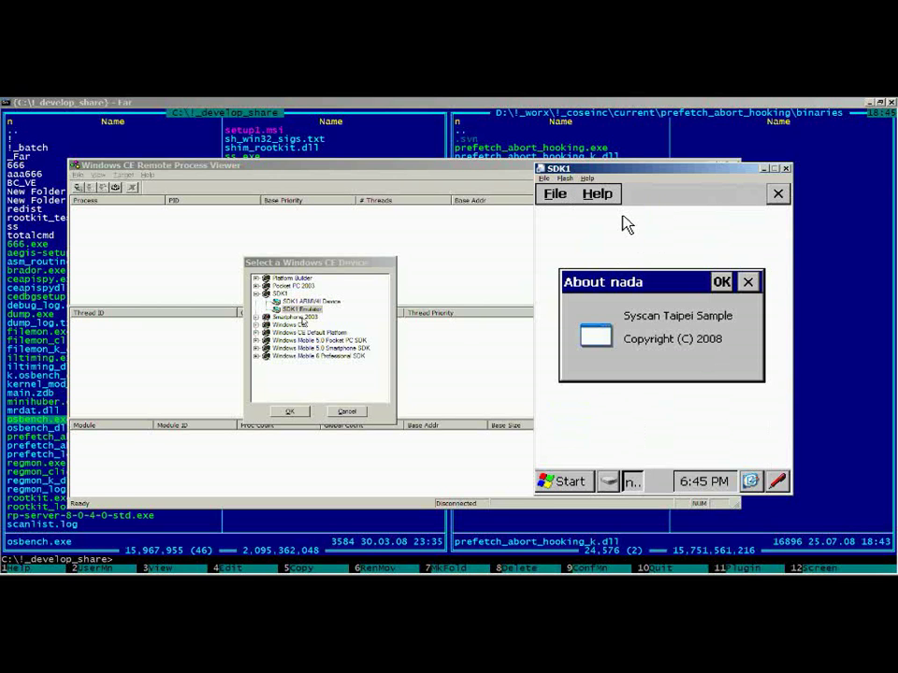
- Connect the Remote Process Viewer to SDK1 Emulator and inspect the 666.exe process
double_click(307, 310)
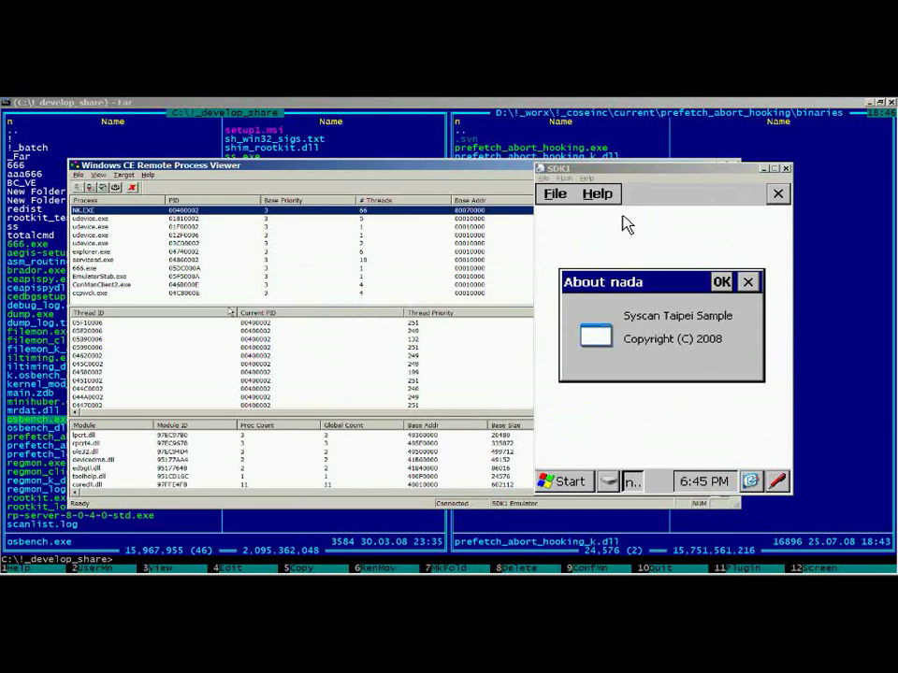
left_click(91, 268)
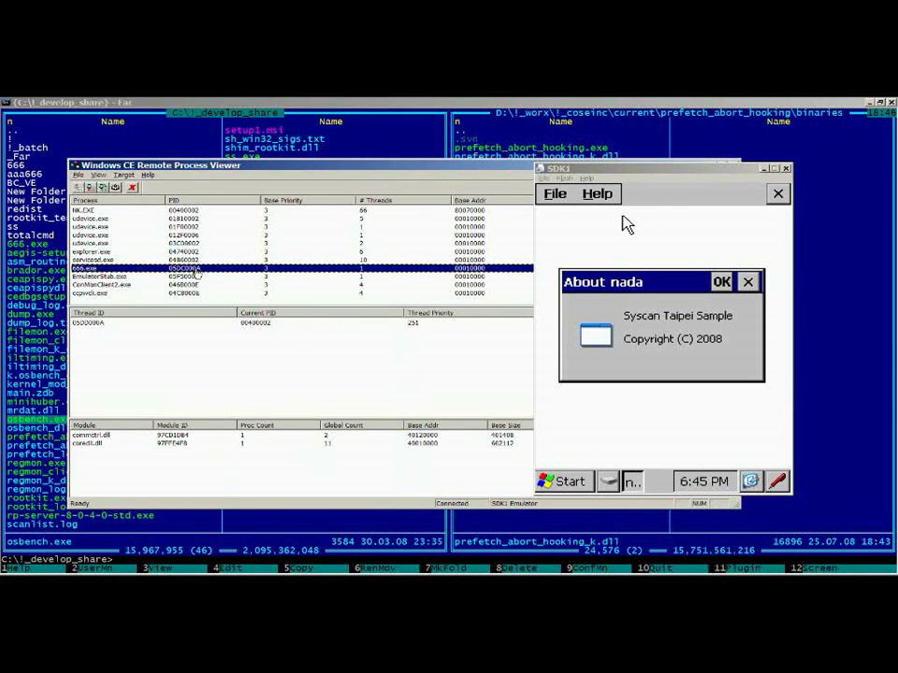
- Run cmd on the emulated device and begin a cd command at its prompt
left_click(566, 482)
left_click(575, 427)
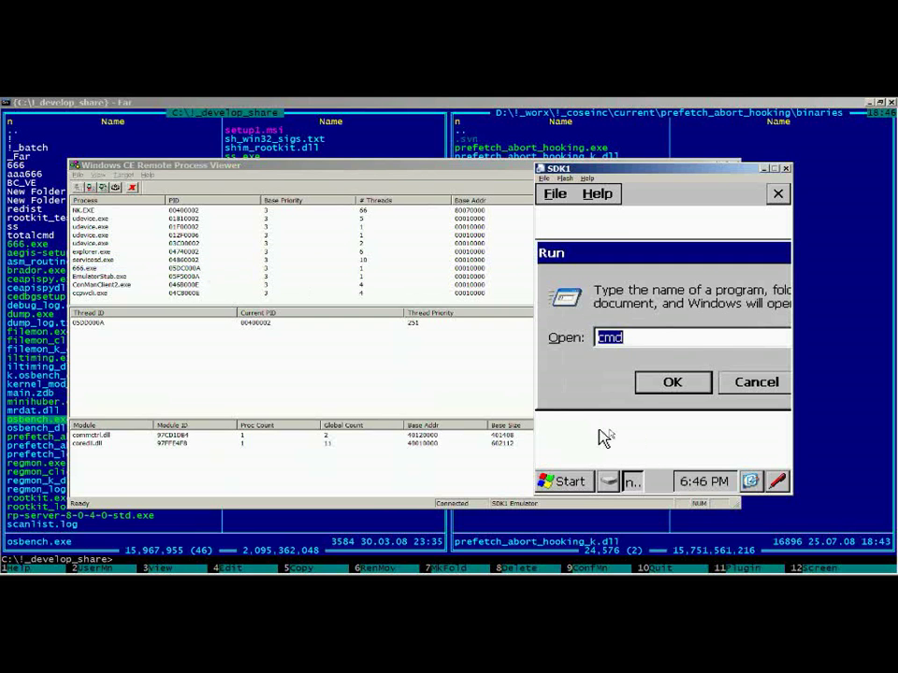
key("Return")
type("cd s")
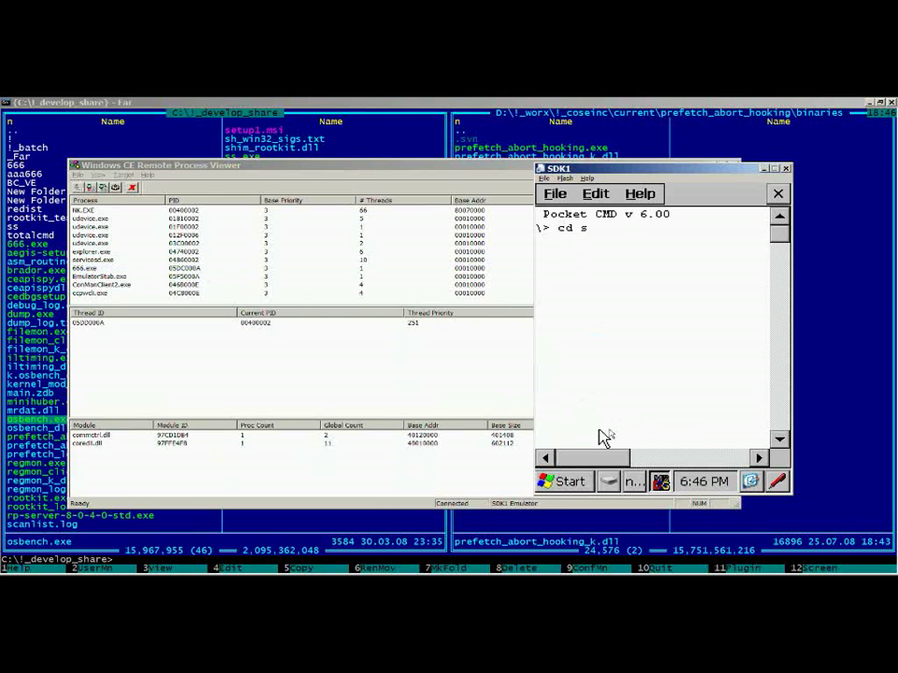
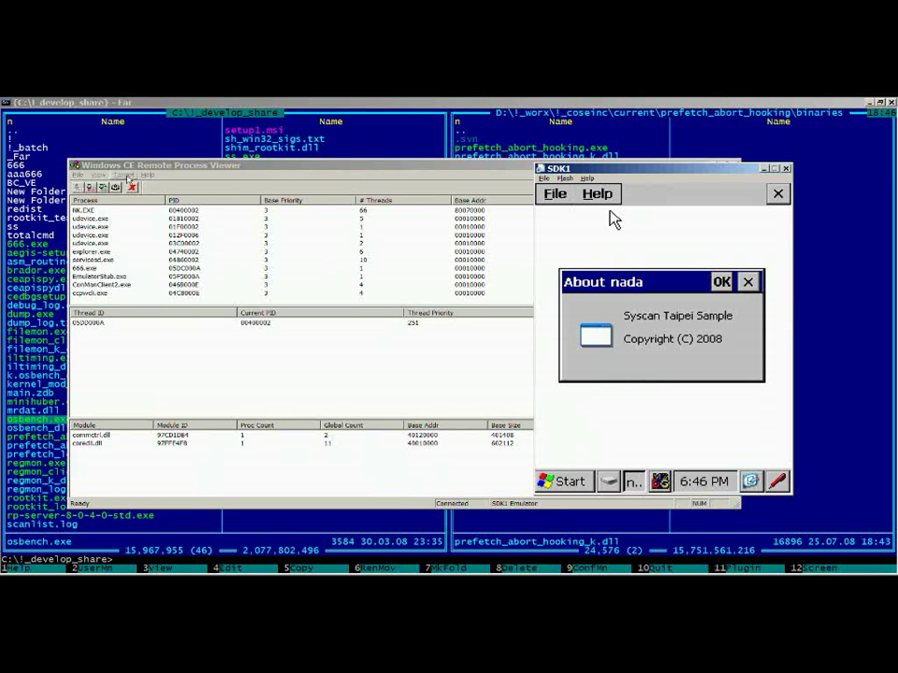
- Refresh the Remote Process Viewer and check the process list for 666.exe
left_click(128, 178)
left_click(137, 210)
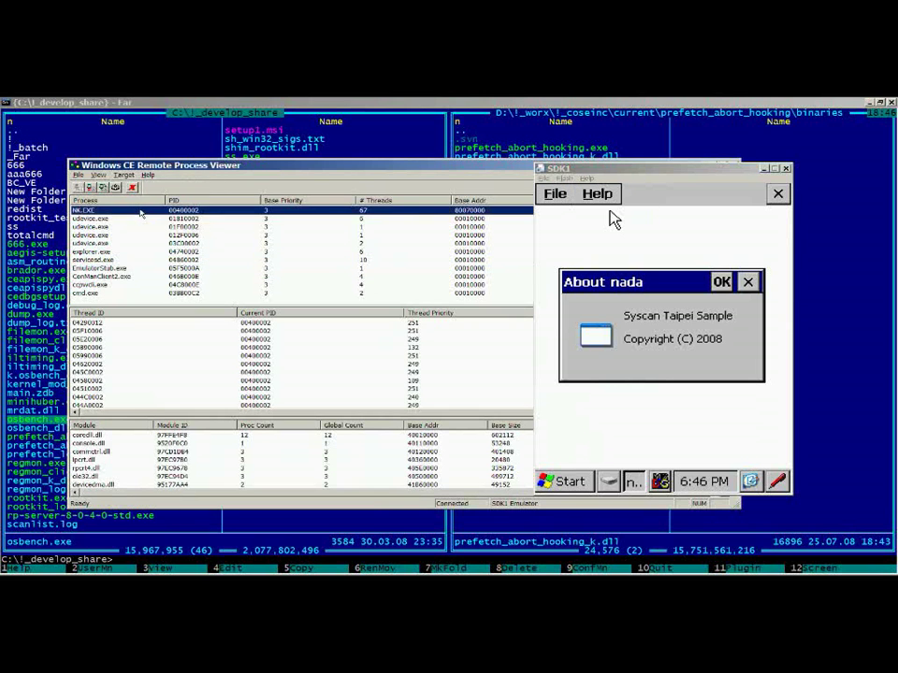
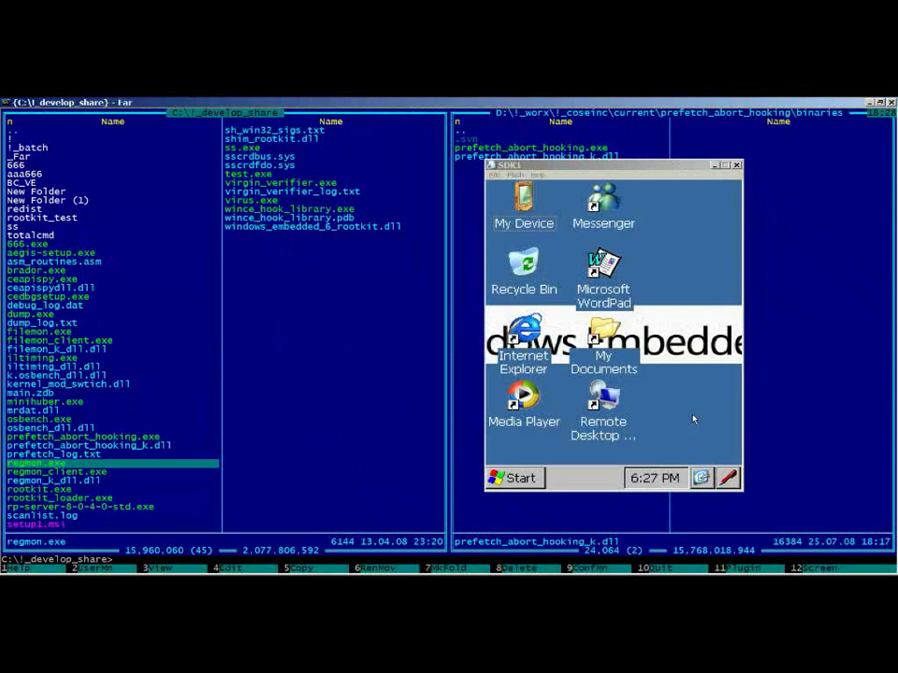
- Run cmd on the emulated device, change to the storage card directory and start regmon
left_click(514, 478)
left_click(527, 424)
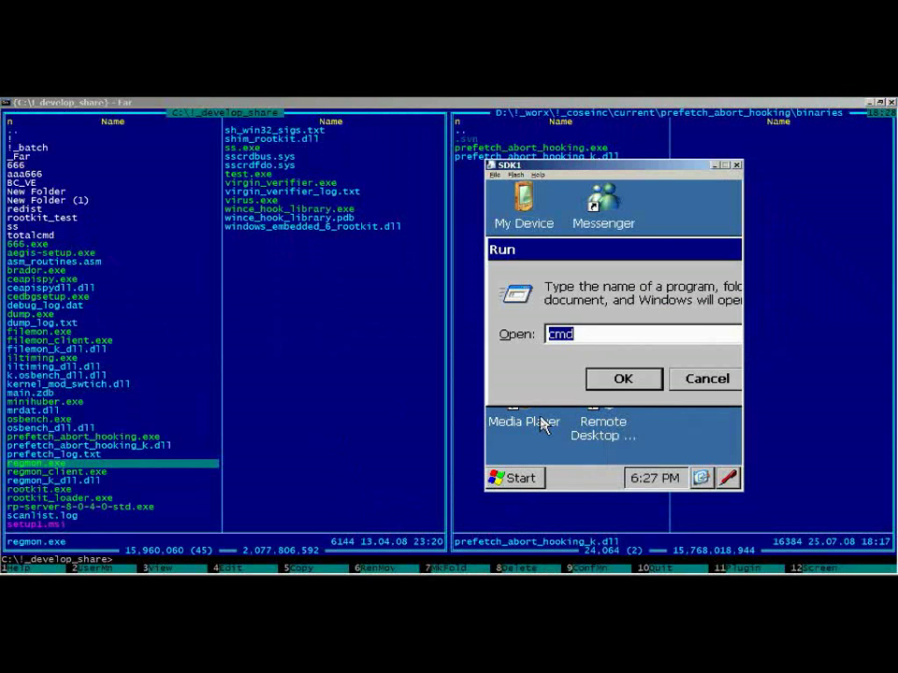
type("cmd")
key("Return")
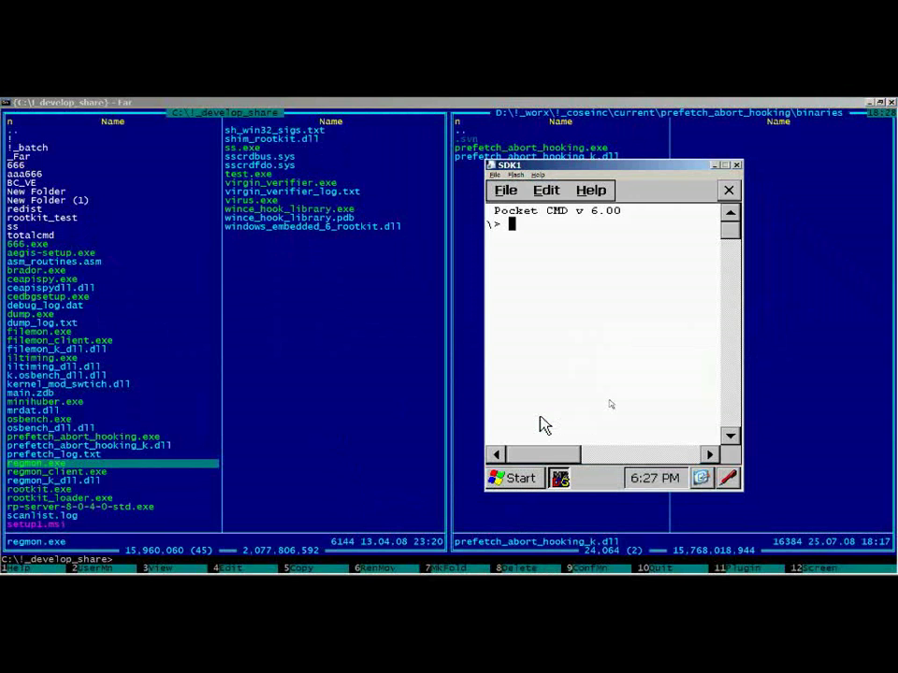
type("cd storage c")
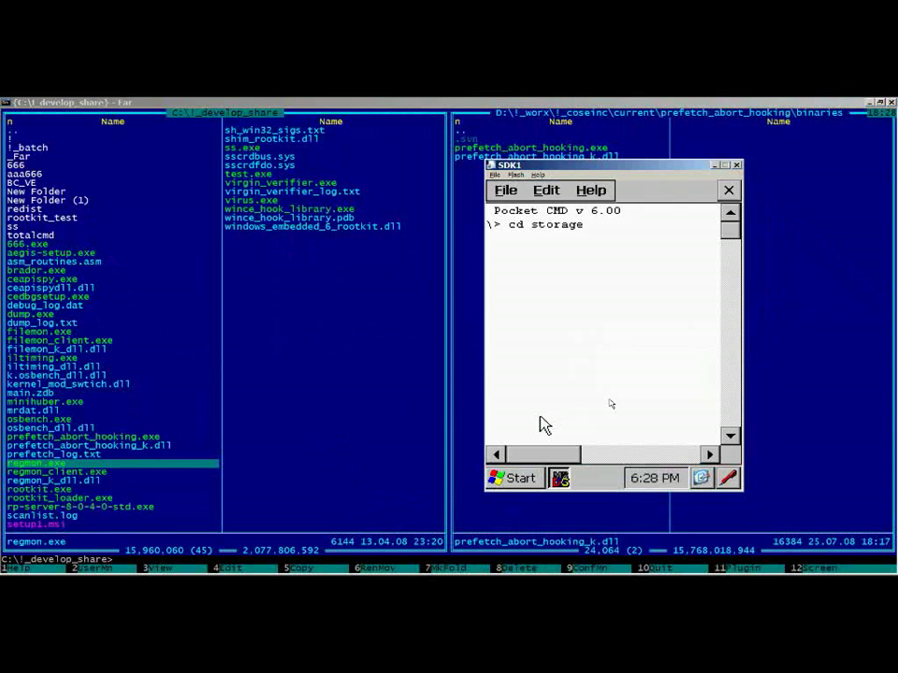
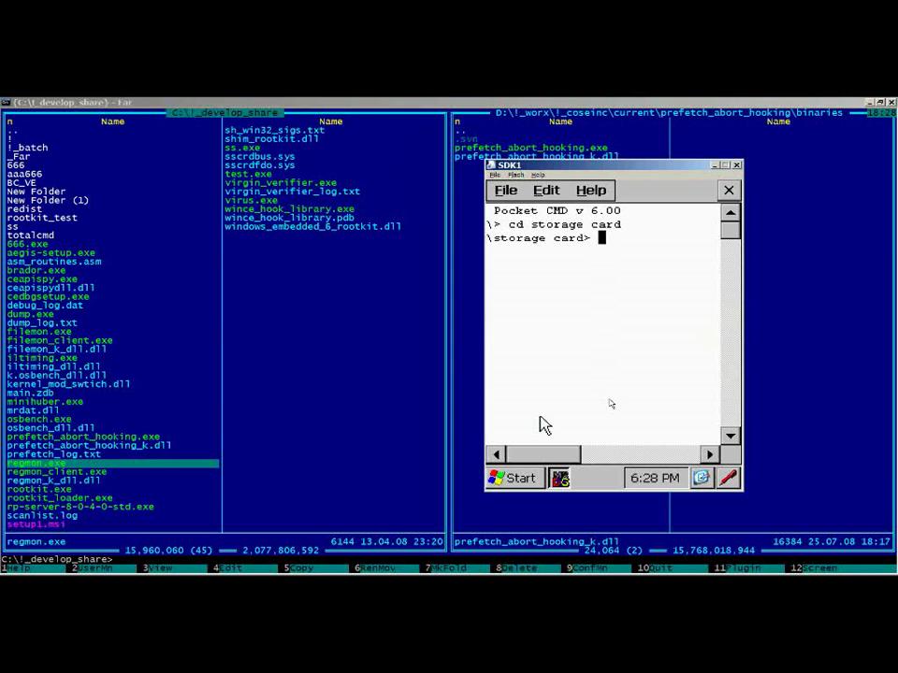
type("regmon")
key("Return")
- Open a second cmd window, change to the storage card directory and enter the regmon_client command with its argument
left_click(513, 478)
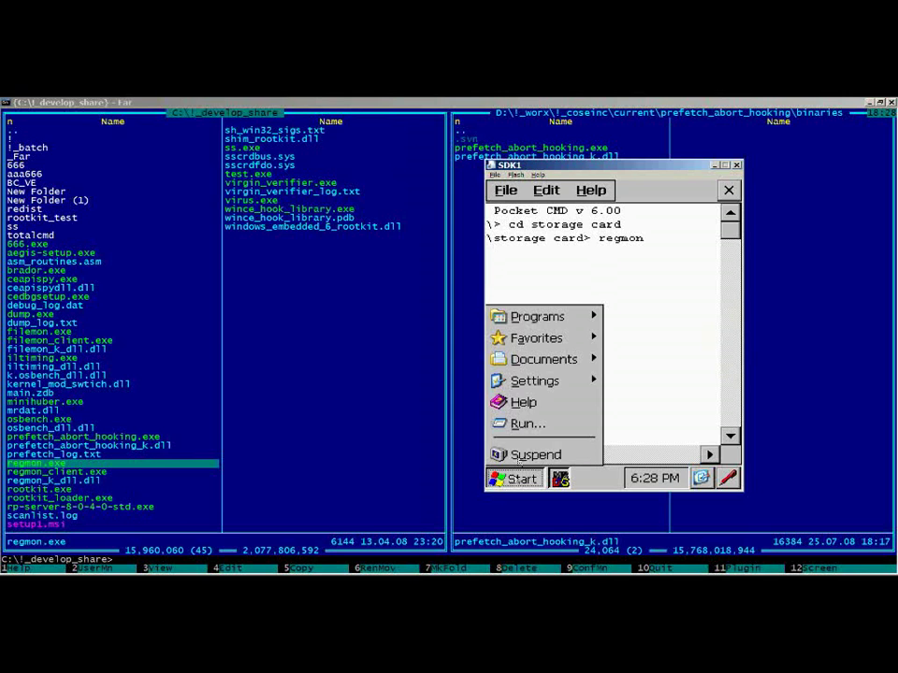
left_click(527, 425)
type("cmd")
key("Return")
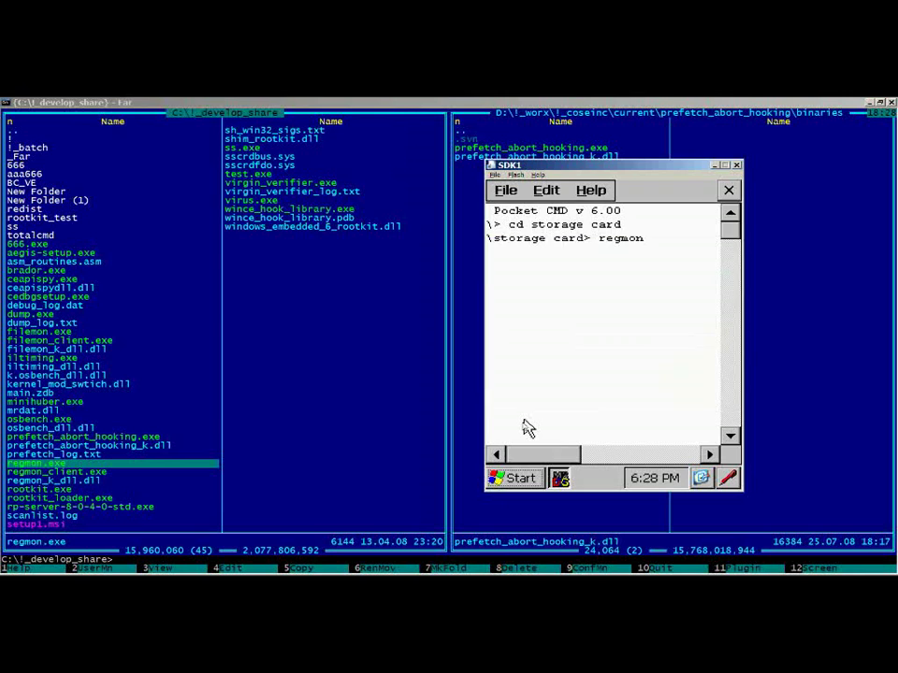
type("cd storage card")
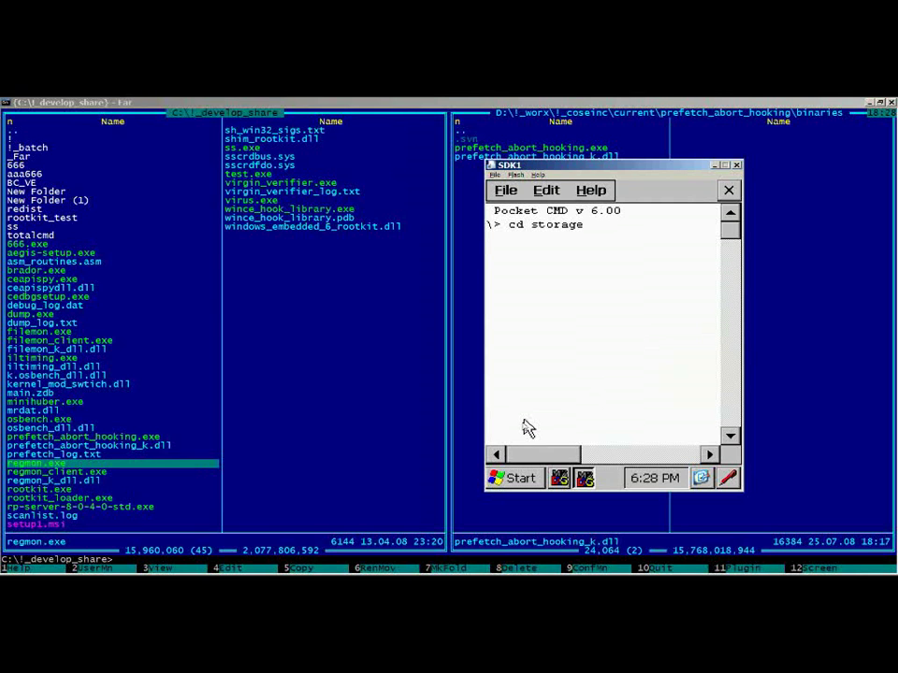
key("Return")
type("re")
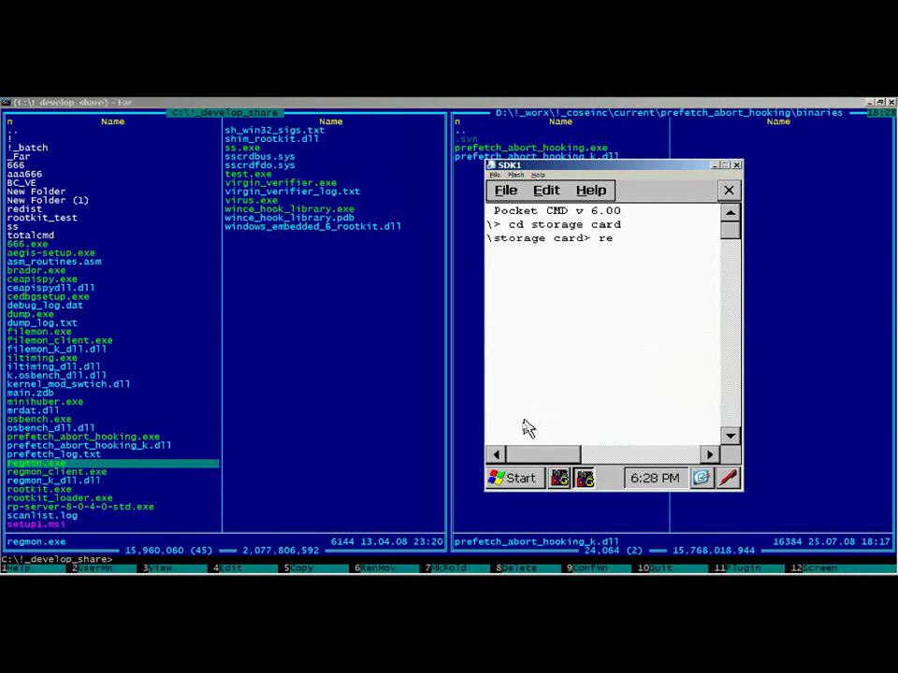
type("gmon_cloient lo")
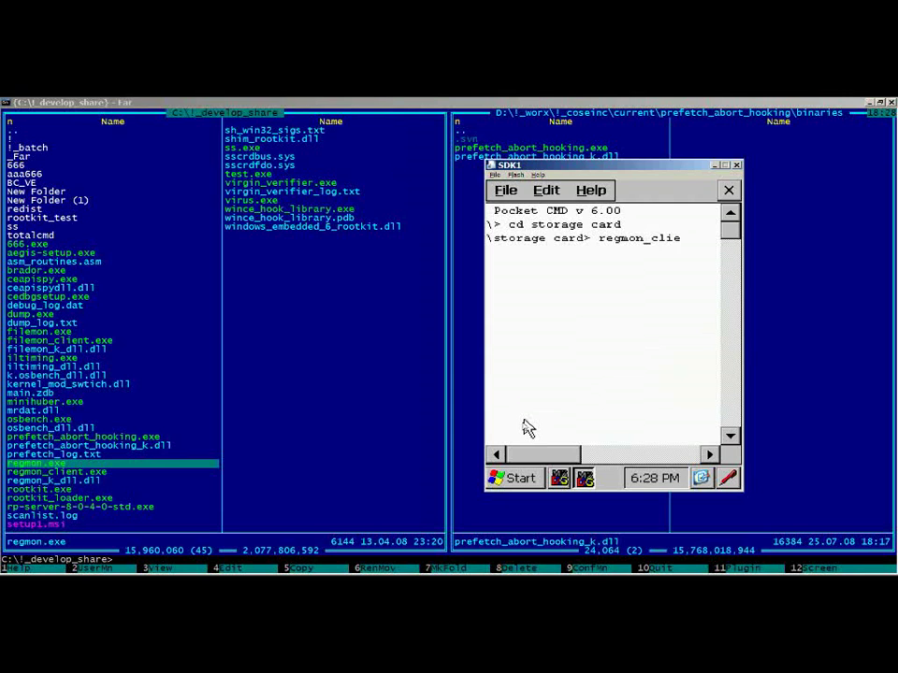
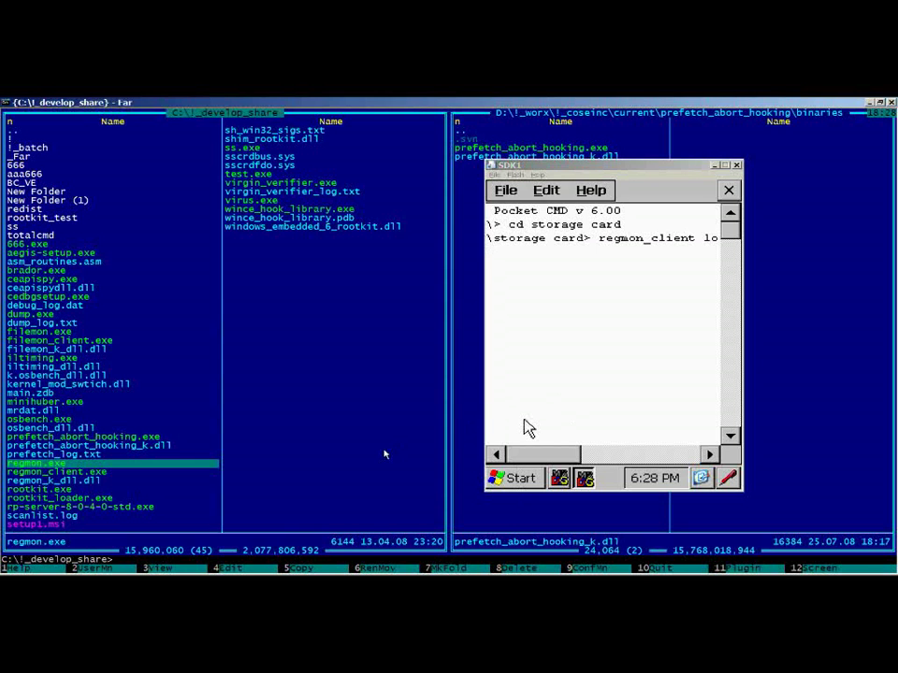
- Open a third command prompt window on the emulated device
left_click(514, 478)
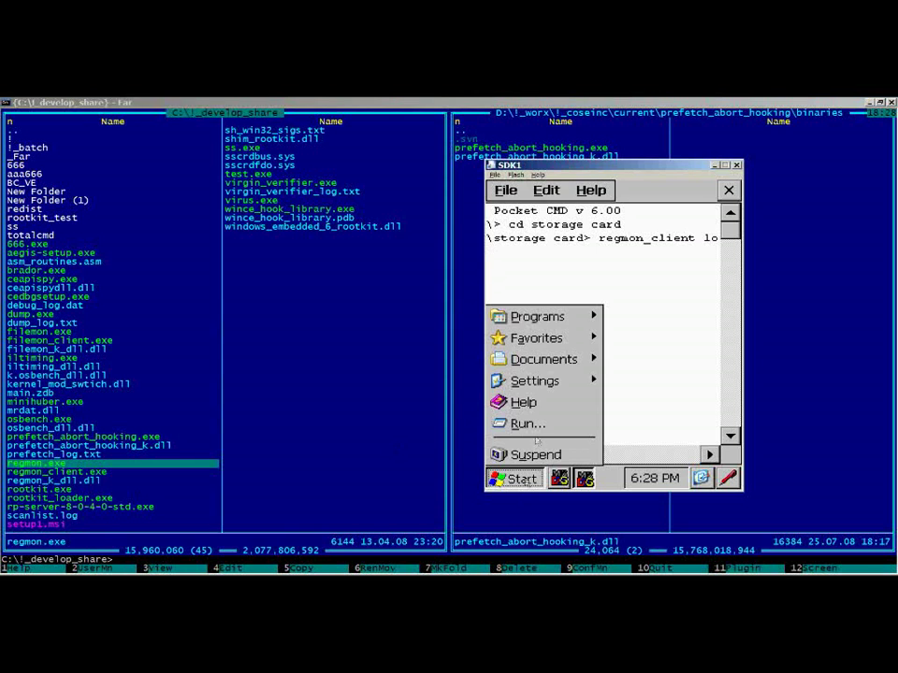
left_click(535, 318)
left_click(537, 318)
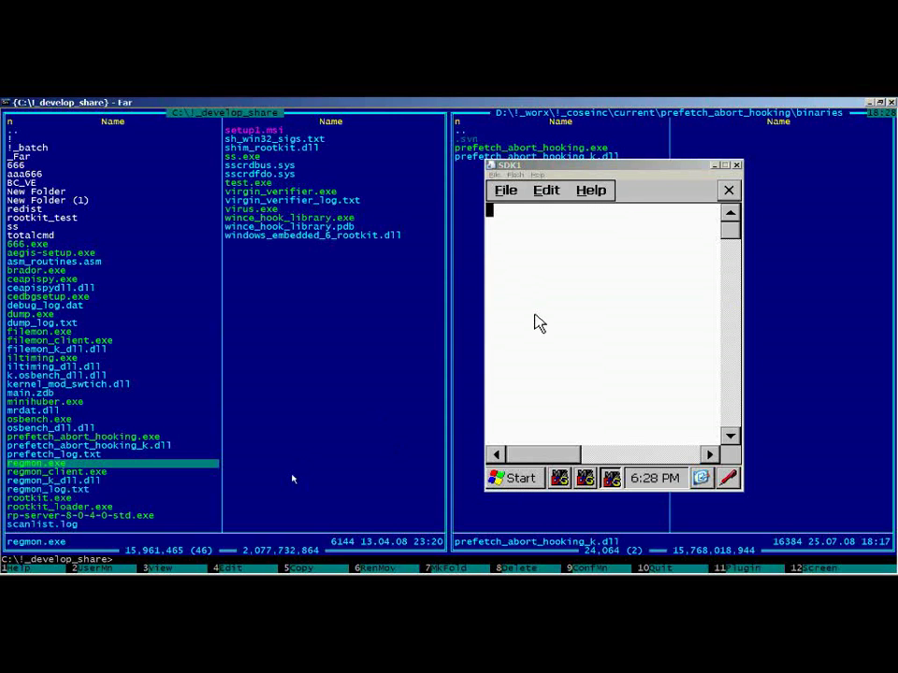
- View regmon_log.txt in Far and run netstat -n in the emulated device's new command prompt
key("F3")
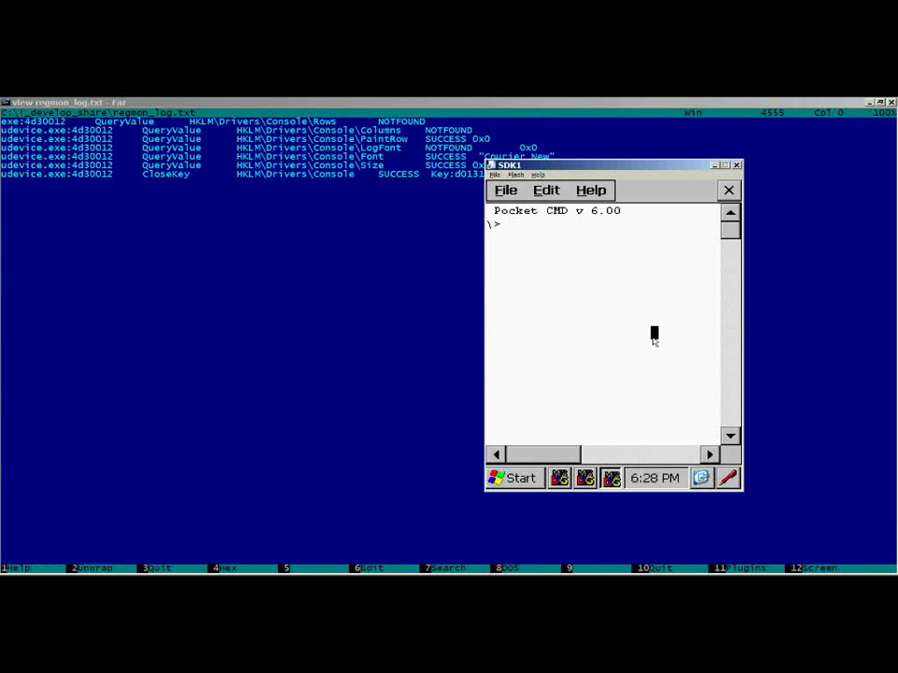
type("netstat -n")
key("Return")
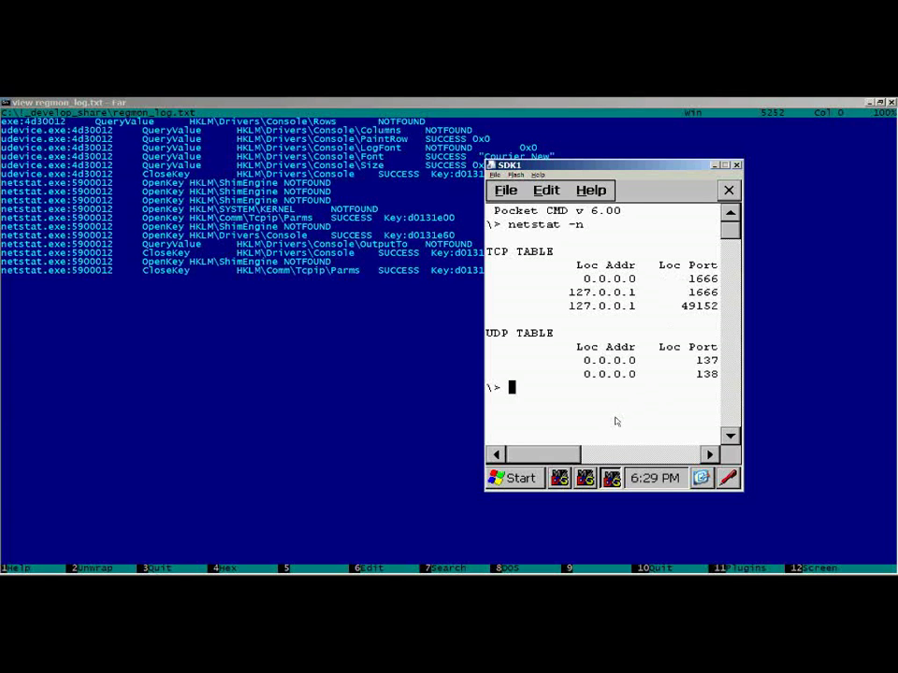
- Change to the storage card directory and run prefetch_abort_hooking on the emulated device
type("n")
type("d stporage")
type(" card")
key("Return")
type("pr")
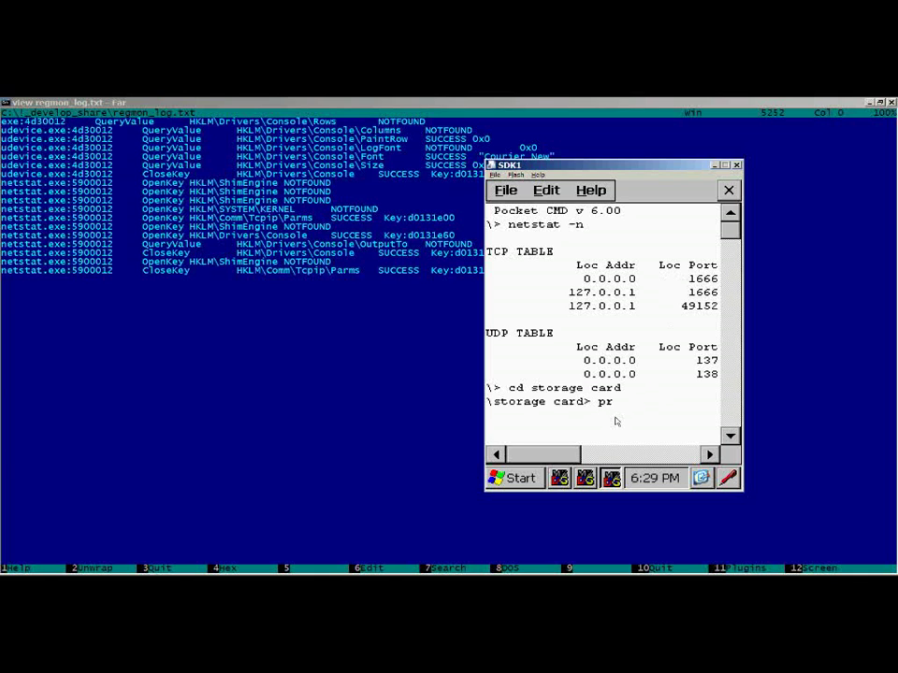
type("efetch_abort_hooking")
key("Return")
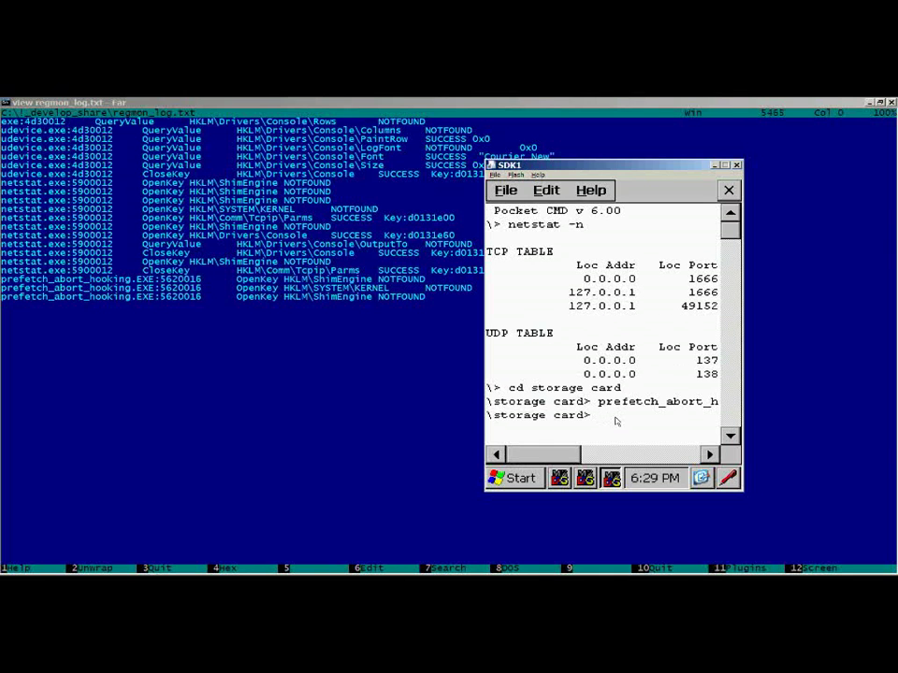
- Run netstat -n again from the storage card directory and review the TCP and UDP tables
type("netstat -n")
key("Return")
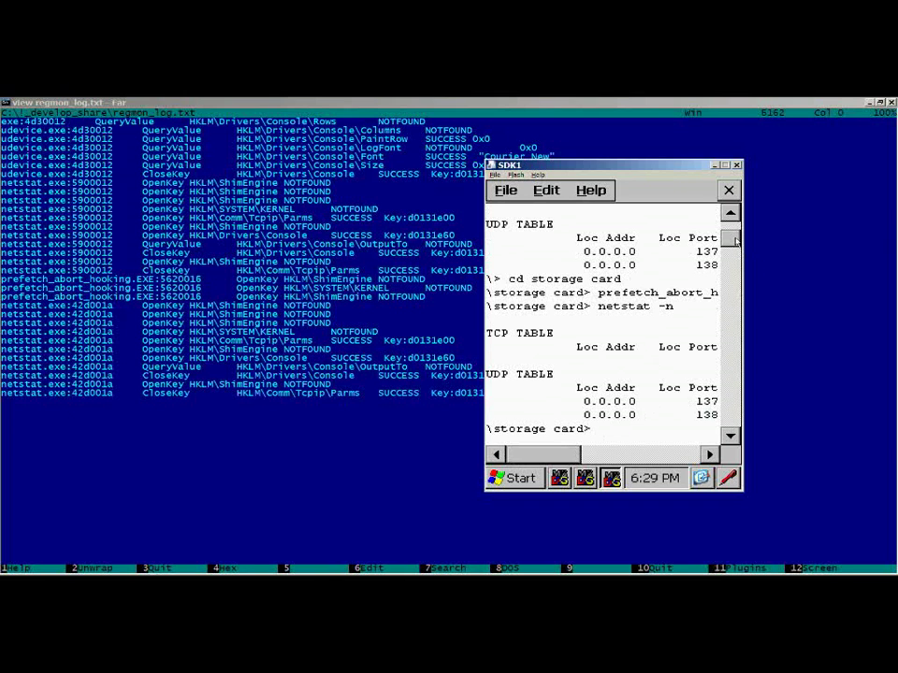
mouse_move(739, 244)
left_mouse_down()
mouse_move(735, 234)
mouse_move(733, 245)
left_mouse_up()
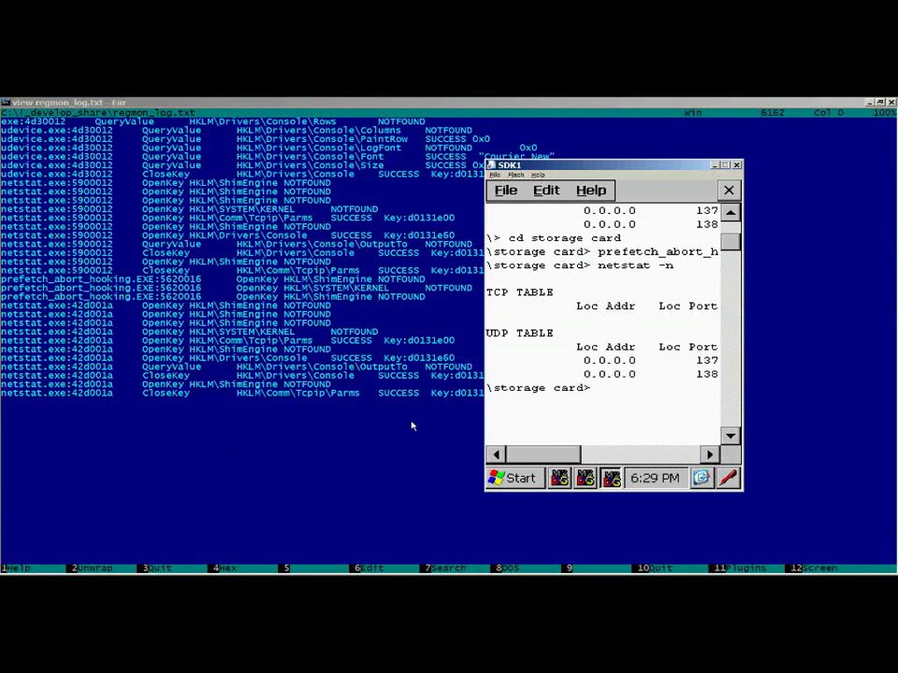
- Open the Start menu on the emulated device
left_click(520, 481)
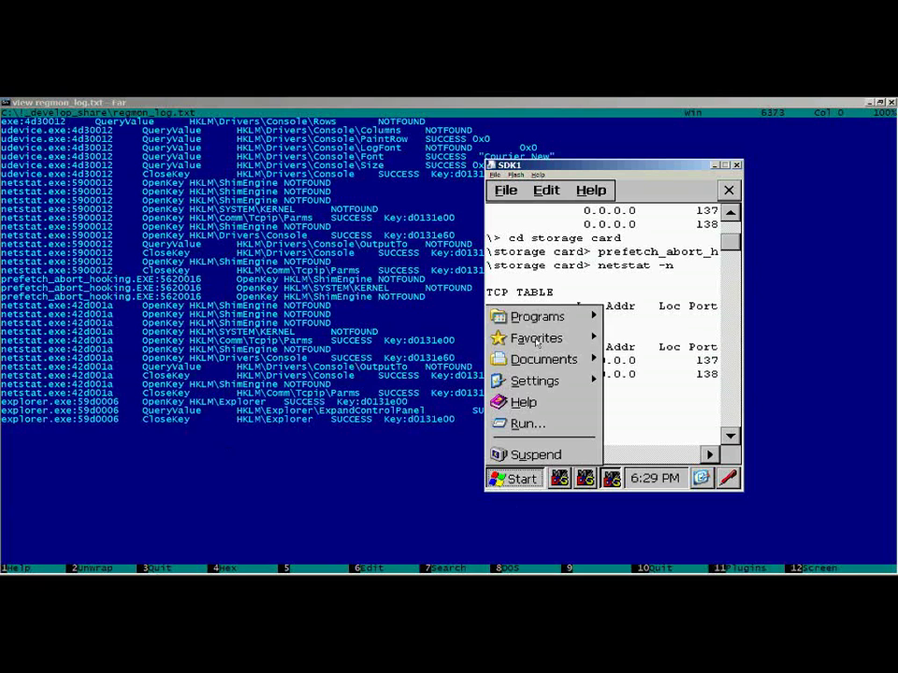